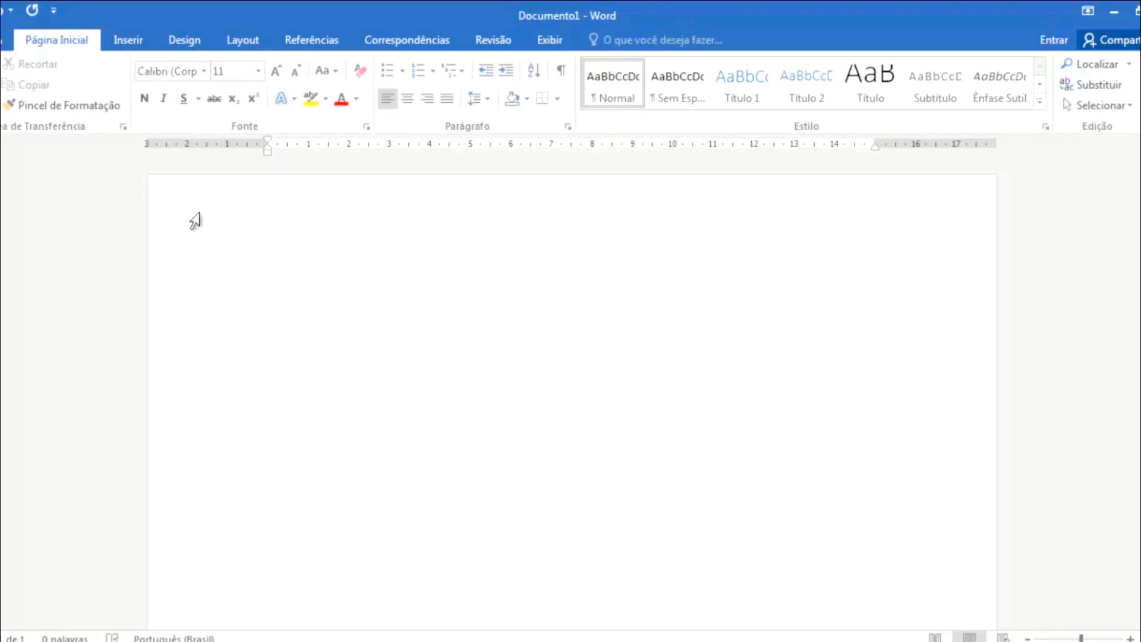
Step: Write "Movimenta sempre na frente do texto. Não precisamos nos preocupar com o final da linha do texto" in the blank document
{"action": "type", "text": "Movimenta sempre na"}
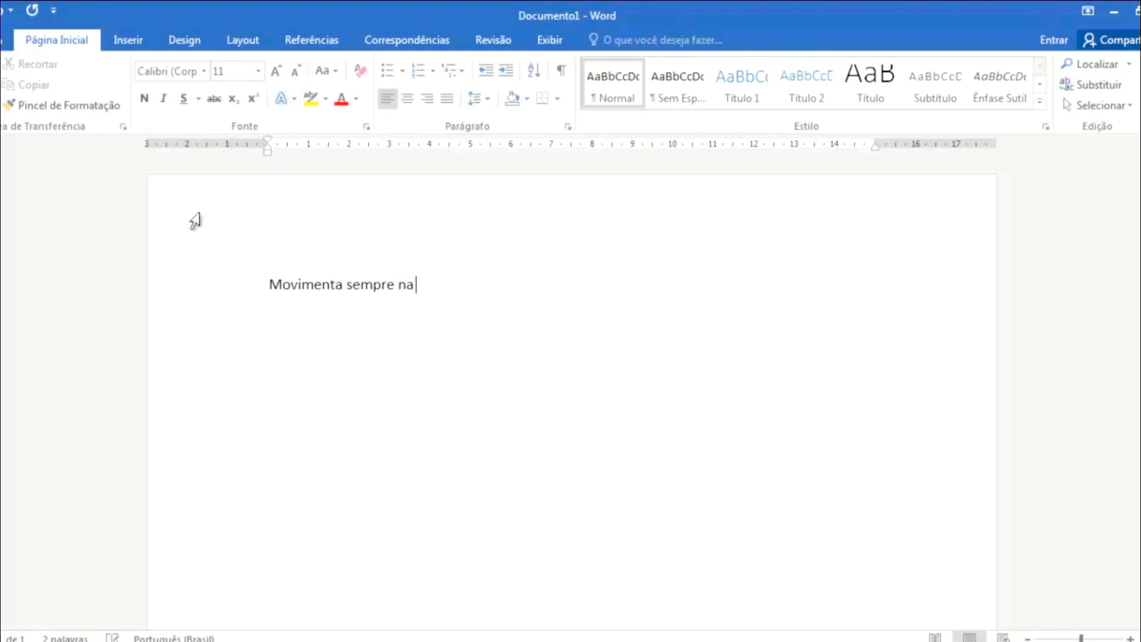
{"action": "type", "text": " frennte do texto"}
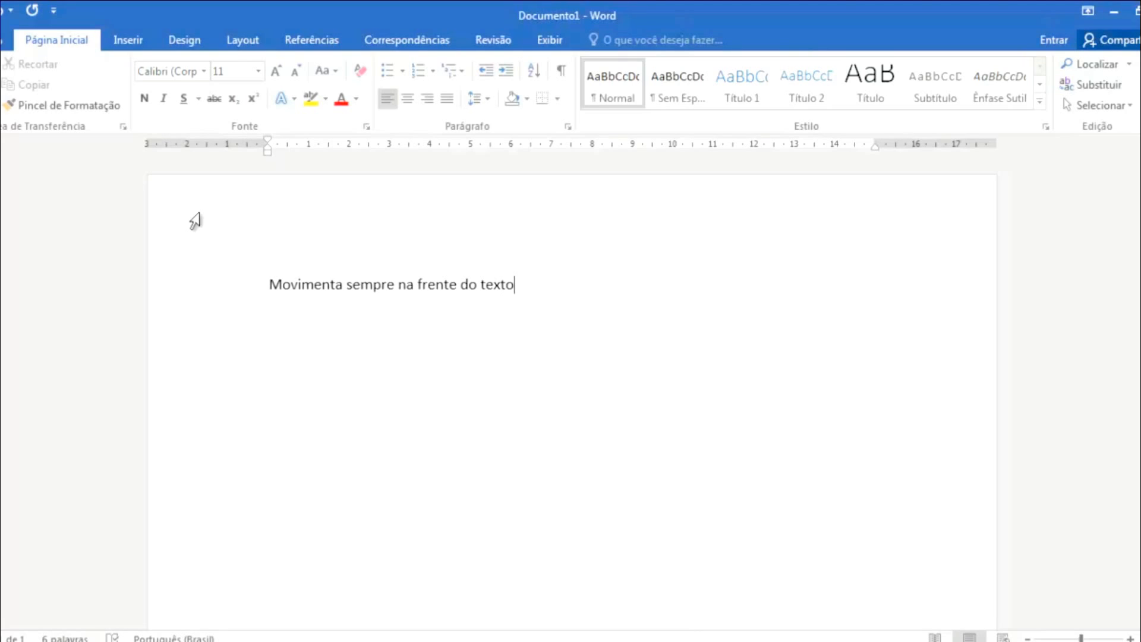
{"action": "type", "text": ". Não precisamos nos preocupar "}
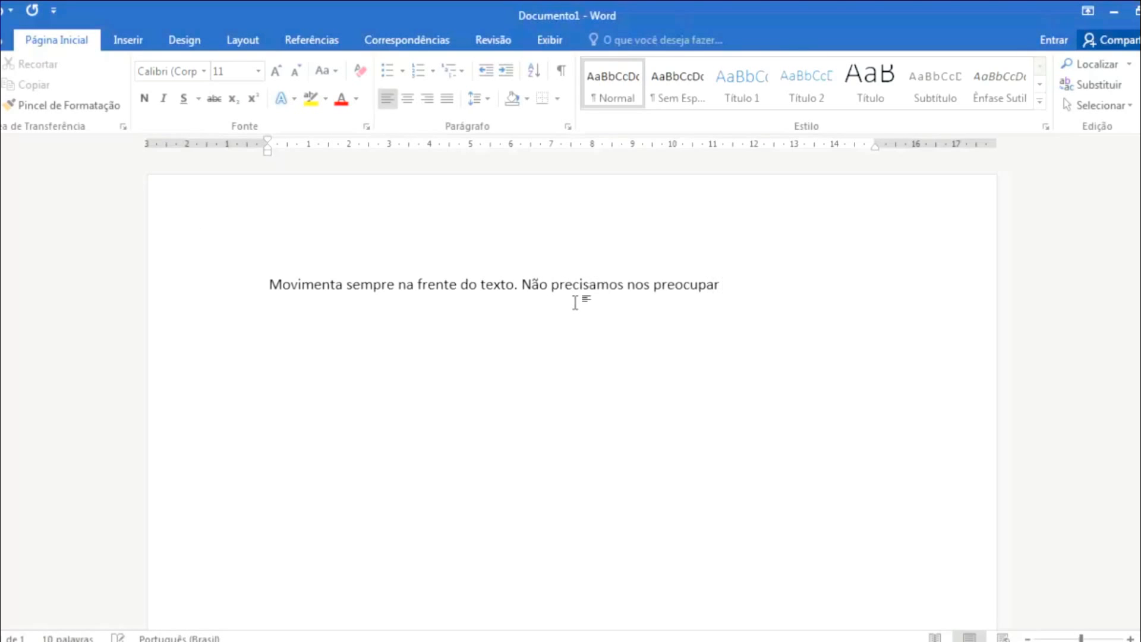
{"action": "type", "text": "com o final da linha do "}
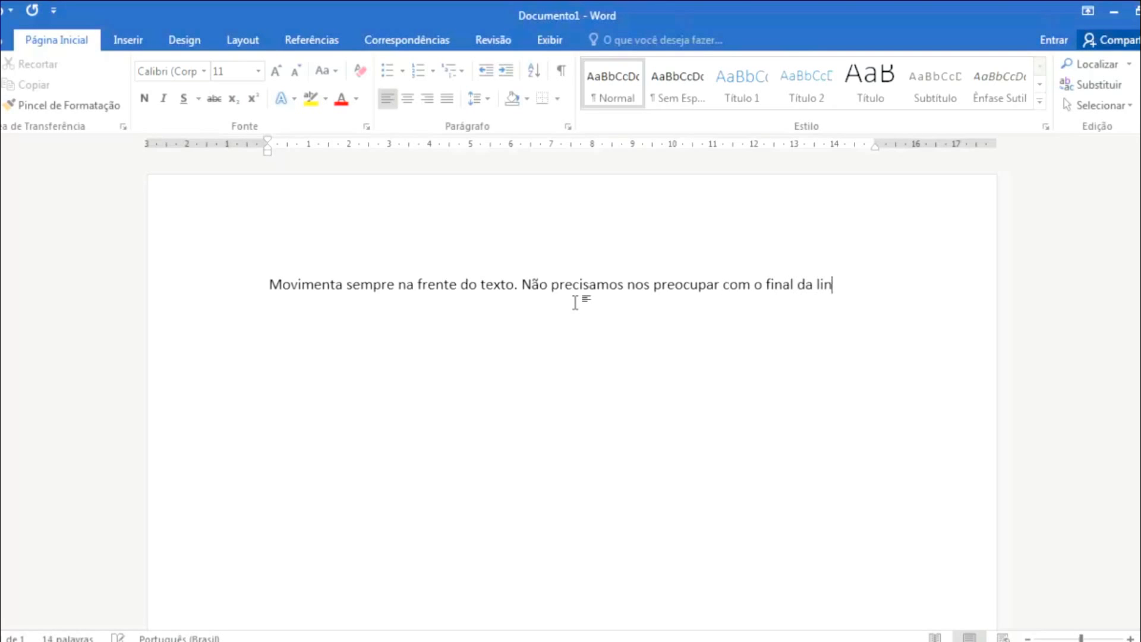
{"action": "type", "text": "texto"}
Step: Continue the sentence with "porque o word sempre vai inserir uma linha automaticamente no final de cada linha." and add two paragraph breaks
{"action": "type", "text": "porque o word sempre vai inserir uma linha automaticamente no final de cada linha"}
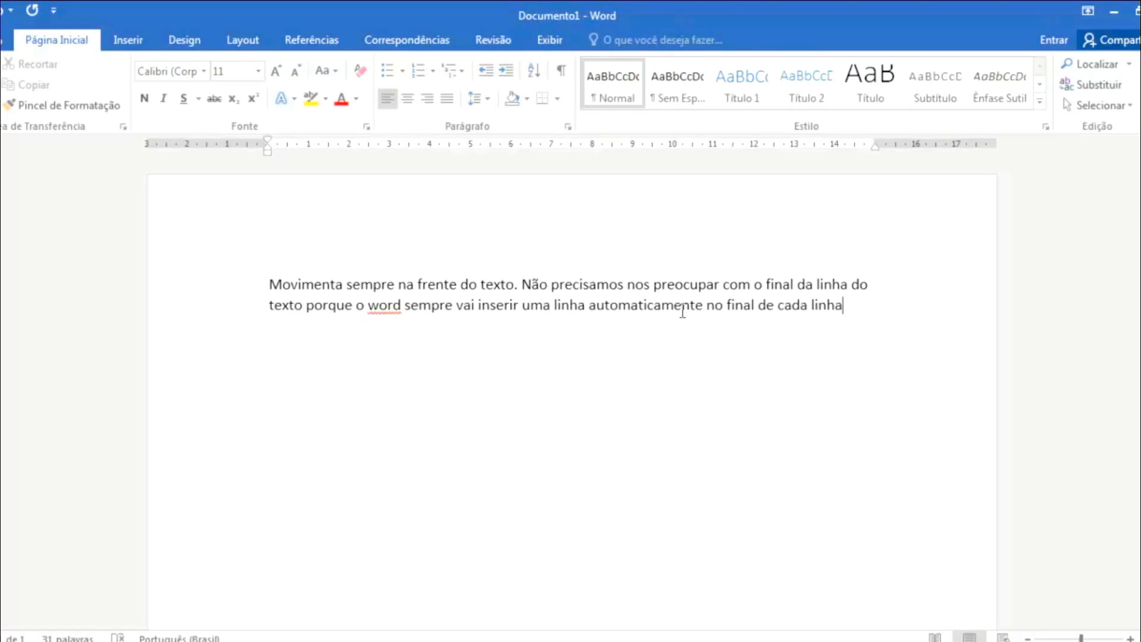
{"action": "type", "text": "."}
{"action": "key", "text": "Return"}
{"action": "key", "text": "Return"}
Step: Close the practice document without saving its changes
{"action": "key", "text": "alt+F4"}
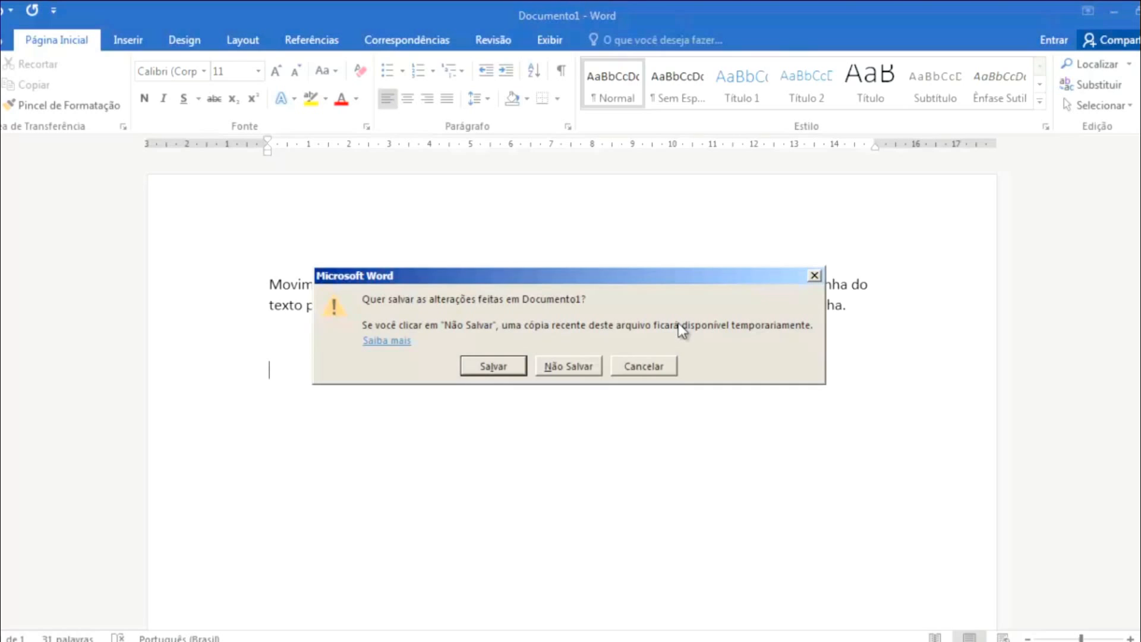
{"action": "left_click", "coordinate": [551, 366]}
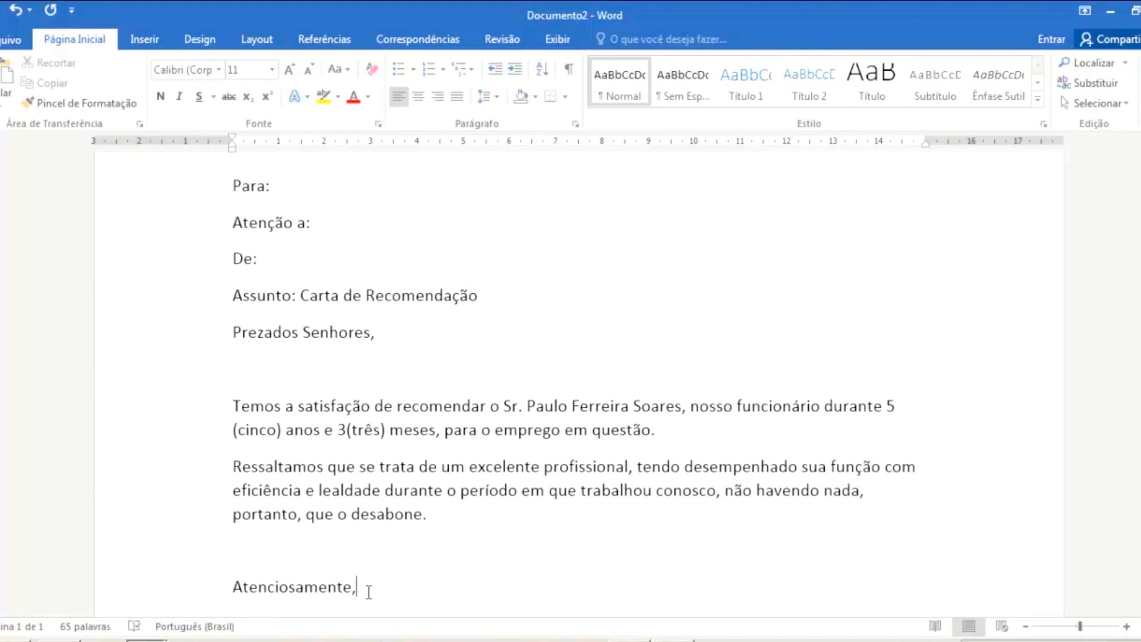
Step: Move the insertion point line by line up through the letter's heading lines and back down to the body paragraphs
{"action": "scroll", "coordinate": [354, 604], "scroll_direction": "up", "scroll_amount": 3}
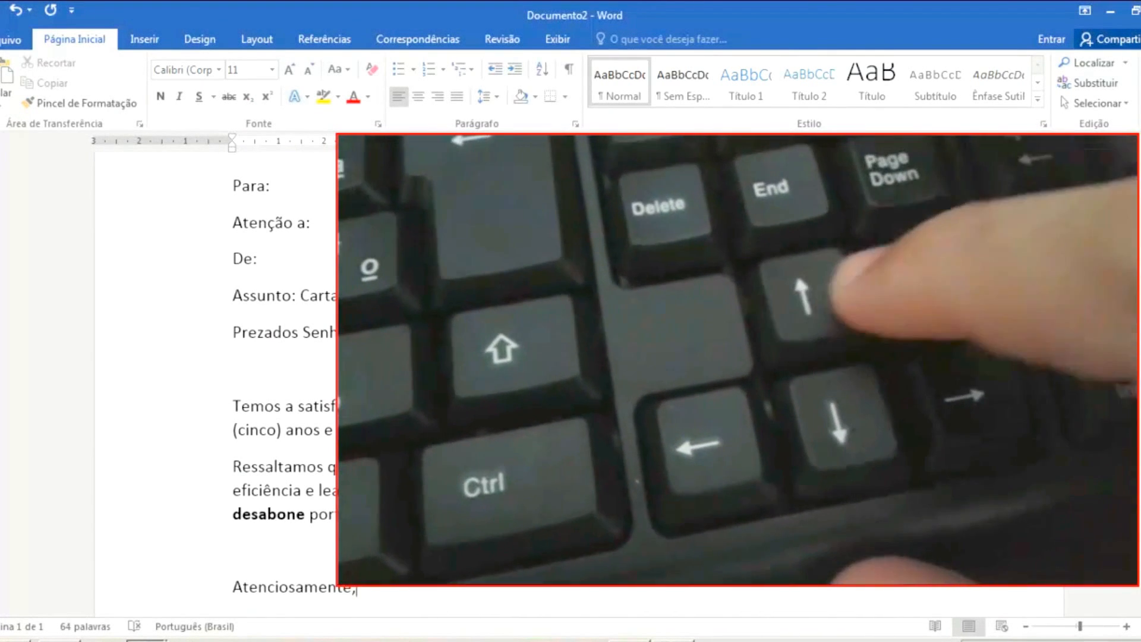
{"action": "key", "text": "Up"}
{"action": "key", "text": "Up"}
{"action": "key", "text": "Up"}
{"action": "key", "text": "Up"}
{"action": "key", "text": "Up"}
{"action": "key", "text": "Up"}
{"action": "key", "text": "Up"}
{"action": "key", "text": "Up"}
{"action": "key", "text": "Up"}
{"action": "key", "text": "Up"}
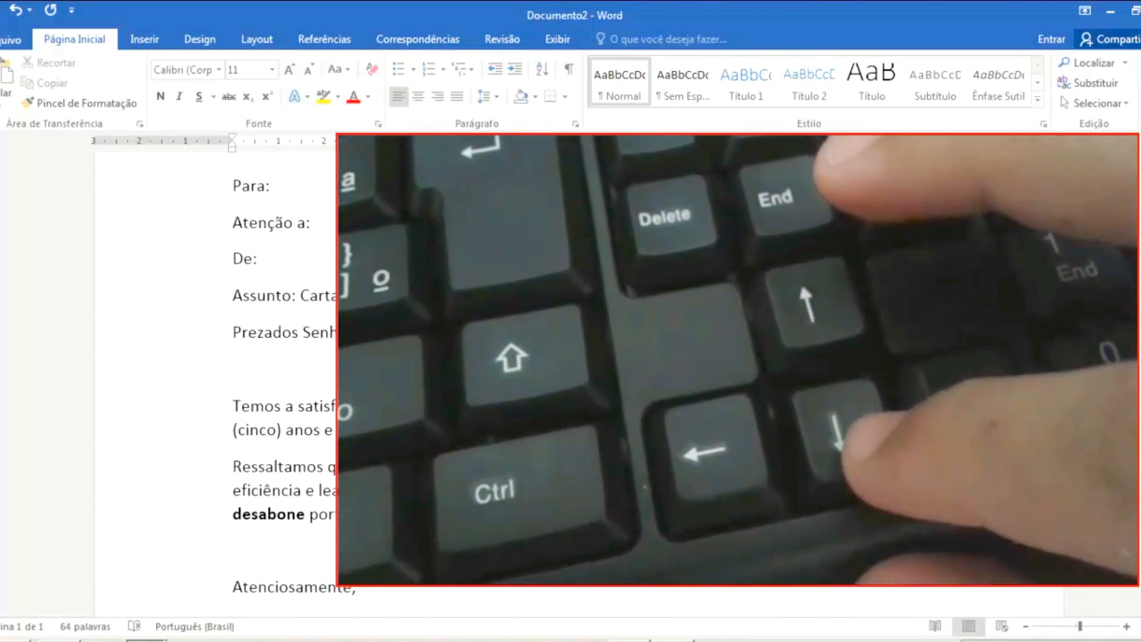
{"action": "key", "text": "Up"}
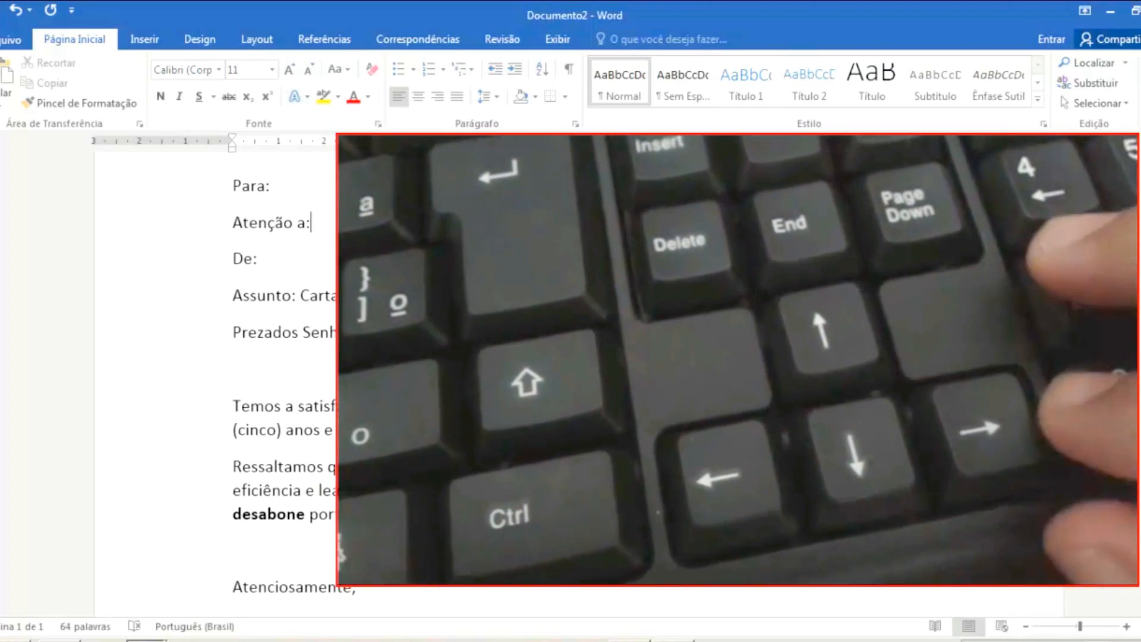
{"action": "key", "text": "Up"}
{"action": "key", "text": "Down"}
{"action": "key", "text": "Down"}
{"action": "key", "text": "Down"}
{"action": "key", "text": "Down"}
{"action": "key", "text": "Down"}
{"action": "key", "text": "Down"}
{"action": "key", "text": "Down"}
{"action": "key", "text": "Down"}
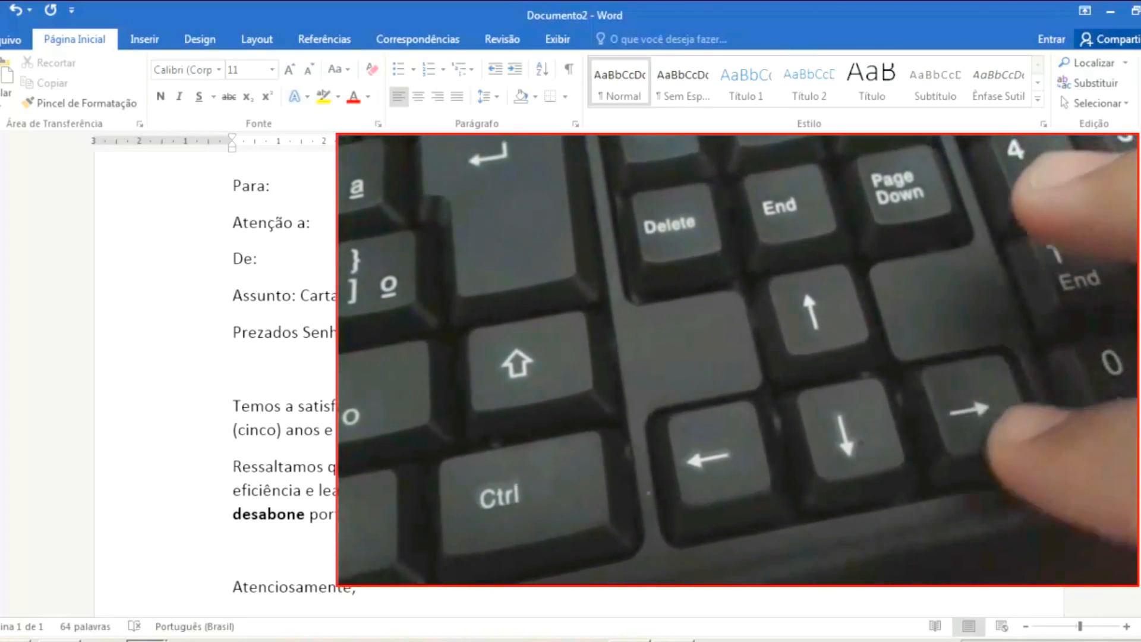
Step: Move the insertion point forward through the "Ressaltamos" paragraph as far as "profissional", and back again character by character
{"action": "key", "text": "Right"}
{"action": "key", "text": "Right"}
{"action": "key", "text": "Right"}
{"action": "key", "text": "Right"}
{"action": "key", "text": "Right"}
{"action": "key", "text": "Right"}
{"action": "key", "text": "Right"}
{"action": "key", "text": "Right"}
{"action": "key", "text": "Right"}
{"action": "key", "text": "Right"}
{"action": "key", "text": "Right"}
{"action": "key", "text": "Right"}
{"action": "key", "text": "Right"}
{"action": "key", "text": "Right"}
{"action": "key", "text": "Right"}
{"action": "key", "text": "Right"}
{"action": "key", "text": "Right"}
{"action": "key", "text": "Right"}
{"action": "key", "text": "Right"}
{"action": "key", "text": "Right"}
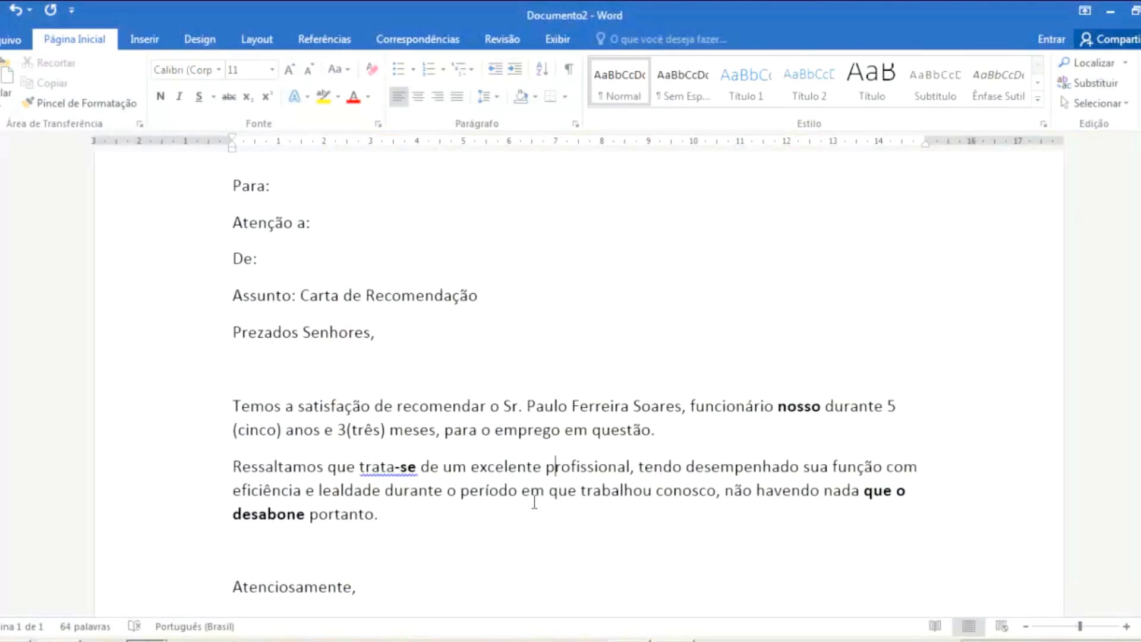
{"action": "key", "text": "Left"}
{"action": "key", "text": "Left"}
{"action": "key", "text": "Left"}
{"action": "key", "text": "Left"}
{"action": "key", "text": "Left"}
{"action": "key", "text": "Left"}
{"action": "key", "text": "Left"}
{"action": "key", "text": "Left"}
{"action": "key", "text": "Left"}
{"action": "key", "text": "Left"}
{"action": "key", "text": "Left"}
{"action": "key", "text": "Left"}
{"action": "key", "text": "Left"}
{"action": "key", "text": "Left"}
{"action": "key", "text": "Left"}
{"action": "key", "text": "Left"}
{"action": "key", "text": "Left"}
{"action": "key", "text": "Left"}
{"action": "key", "text": "Left"}
{"action": "key", "text": "Left"}
{"action": "key", "text": "Left"}
{"action": "key", "text": "Left"}
{"action": "key", "text": "Left"}
{"action": "key", "text": "Left"}
{"action": "key", "text": "Left"}
{"action": "key", "text": "Left"}
{"action": "key", "text": "Left"}
{"action": "key", "text": "Left"}
{"action": "key", "text": "Left"}
{"action": "key", "text": "Left"}
Step: Place the insertion point at several spots in the letter, such as around "trata-se", ending right after the bold word "nosso"
{"action": "left_click", "coordinate": [419, 468]}
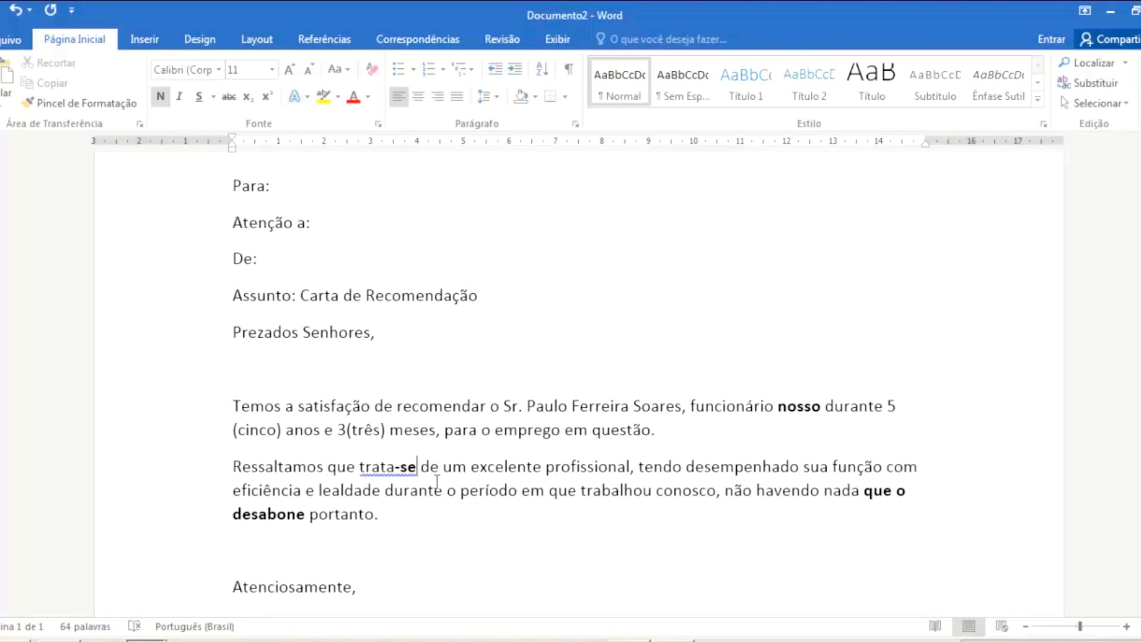
{"action": "left_click", "coordinate": [358, 468]}
{"action": "left_click", "coordinate": [383, 495]}
{"action": "left_click", "coordinate": [363, 585]}
{"action": "left_click", "coordinate": [396, 470]}
{"action": "left_click", "coordinate": [447, 474]}
{"action": "left_click", "coordinate": [794, 416]}
{"action": "left_click_drag", "start_coordinate": [778, 406], "coordinate": [822, 411]}
{"action": "left_click", "coordinate": [821, 410]}
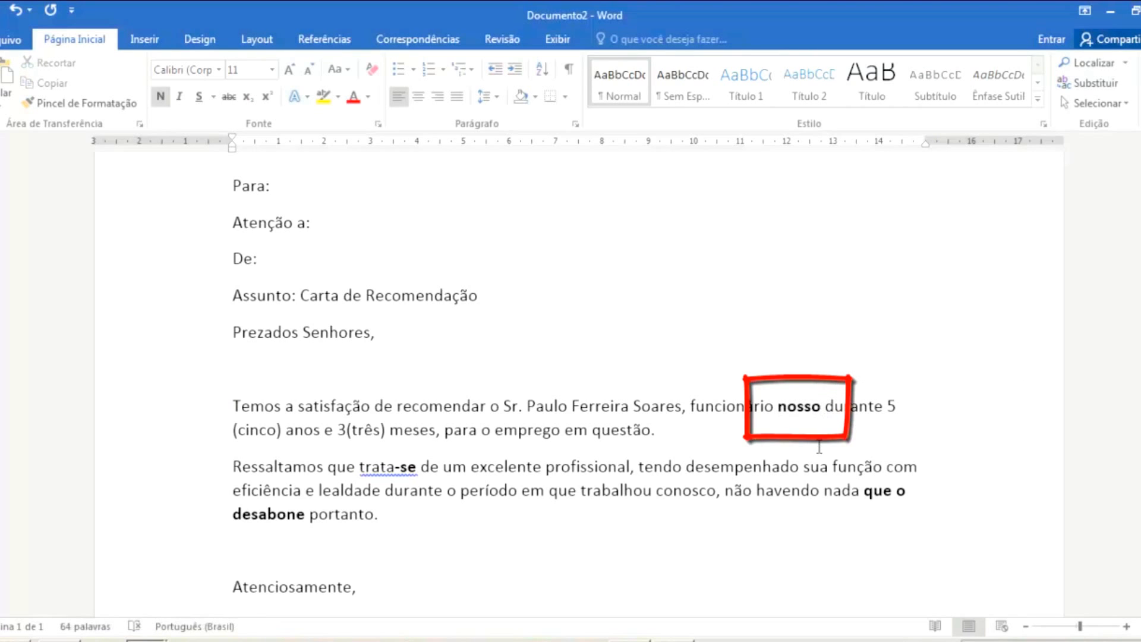
Step: Select the bold word "nosso" in the first body paragraph and move it in front of "funcionário"
{"action": "scroll", "coordinate": [819, 447], "scroll_direction": "up", "scroll_amount": 3}
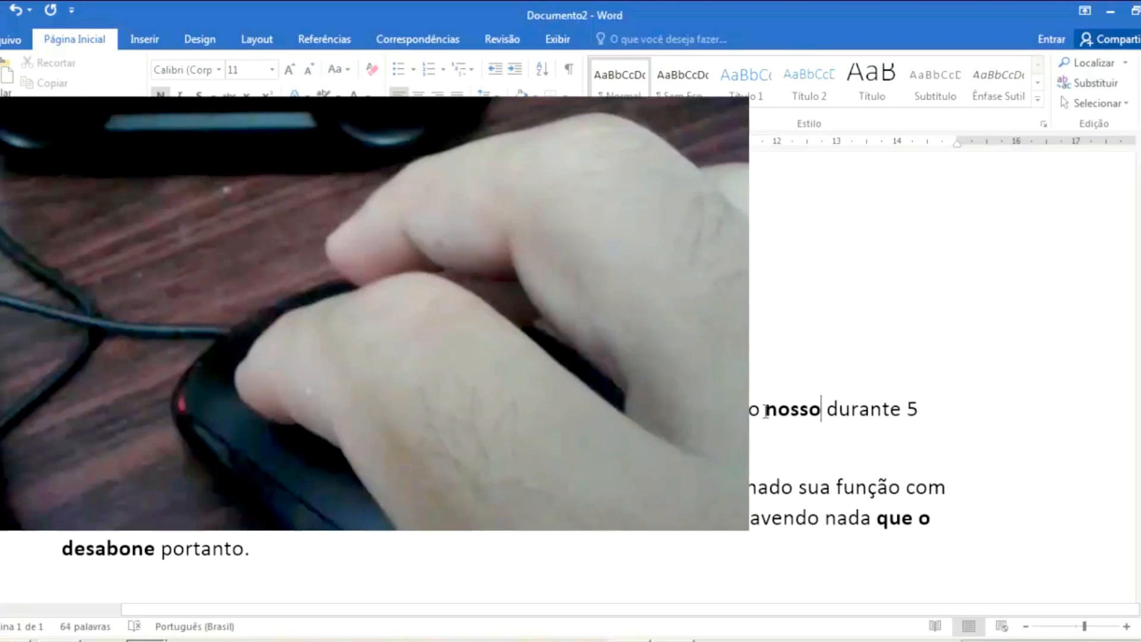
{"action": "left_click", "coordinate": [766, 410]}
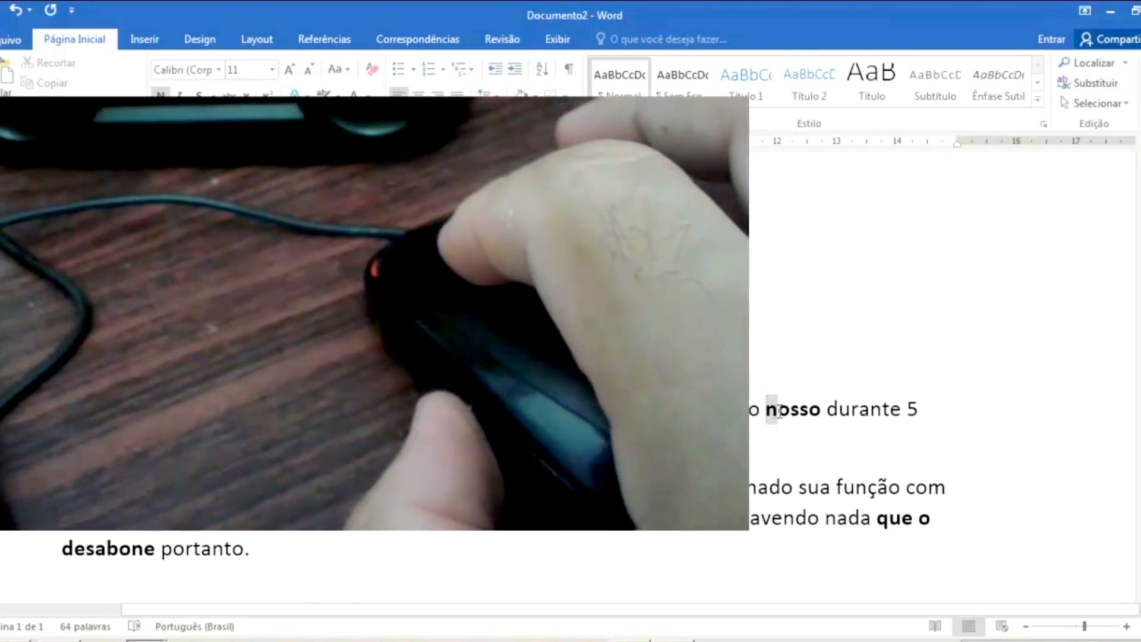
{"action": "left_click_drag", "start_coordinate": [770, 410], "coordinate": [818, 412]}
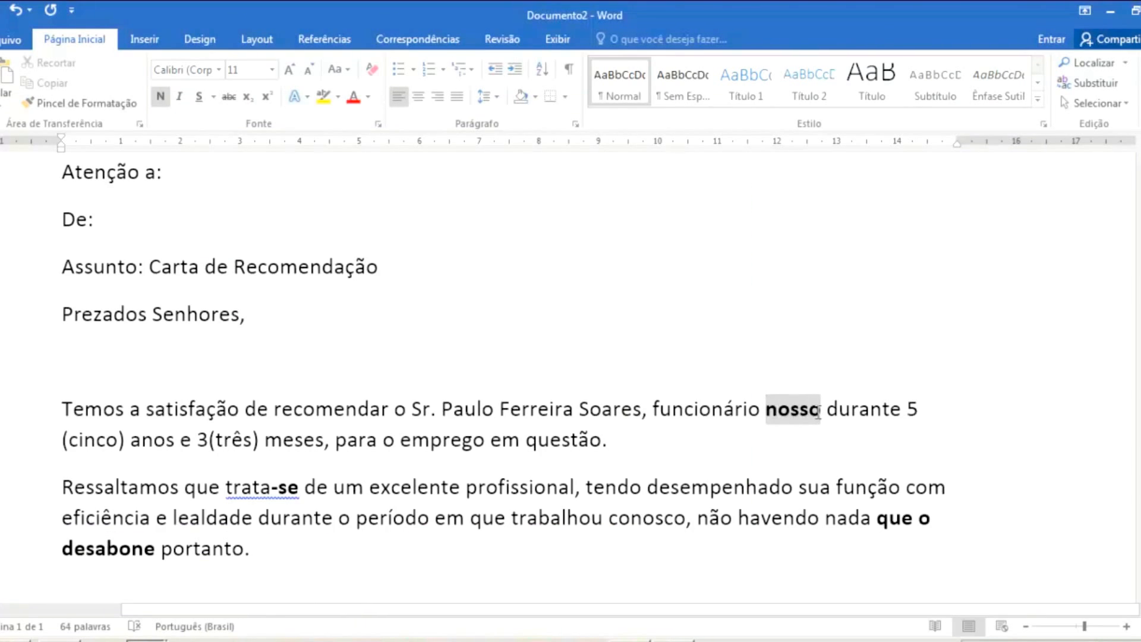
{"action": "left_click_drag", "start_coordinate": [818, 411], "coordinate": [820, 416]}
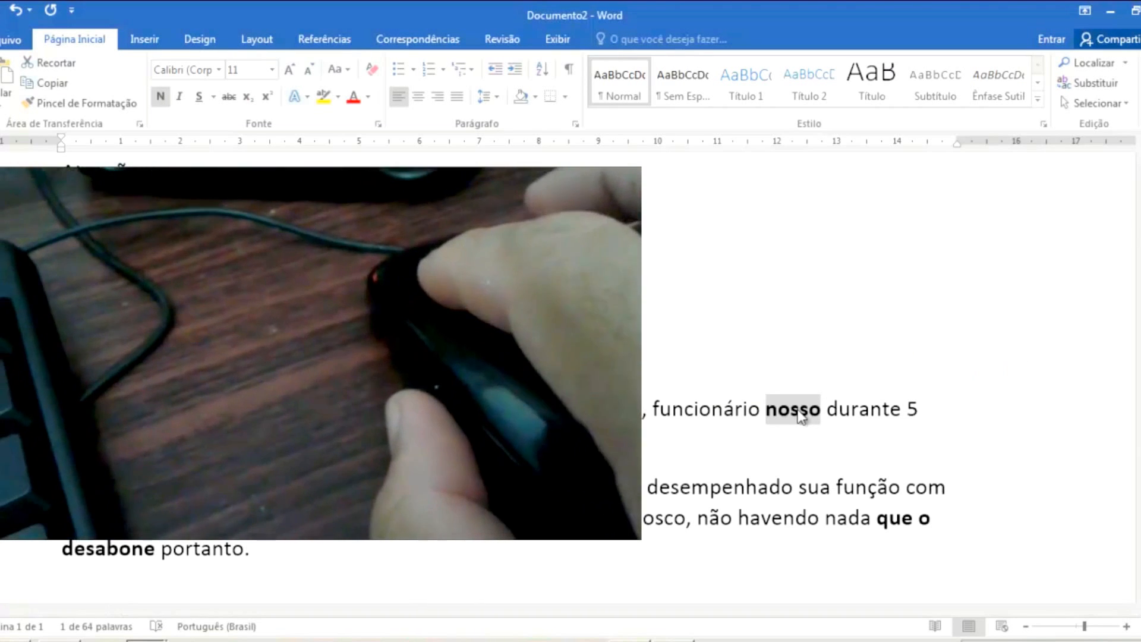
{"action": "left_click_drag", "start_coordinate": [800, 416], "coordinate": [658, 415]}
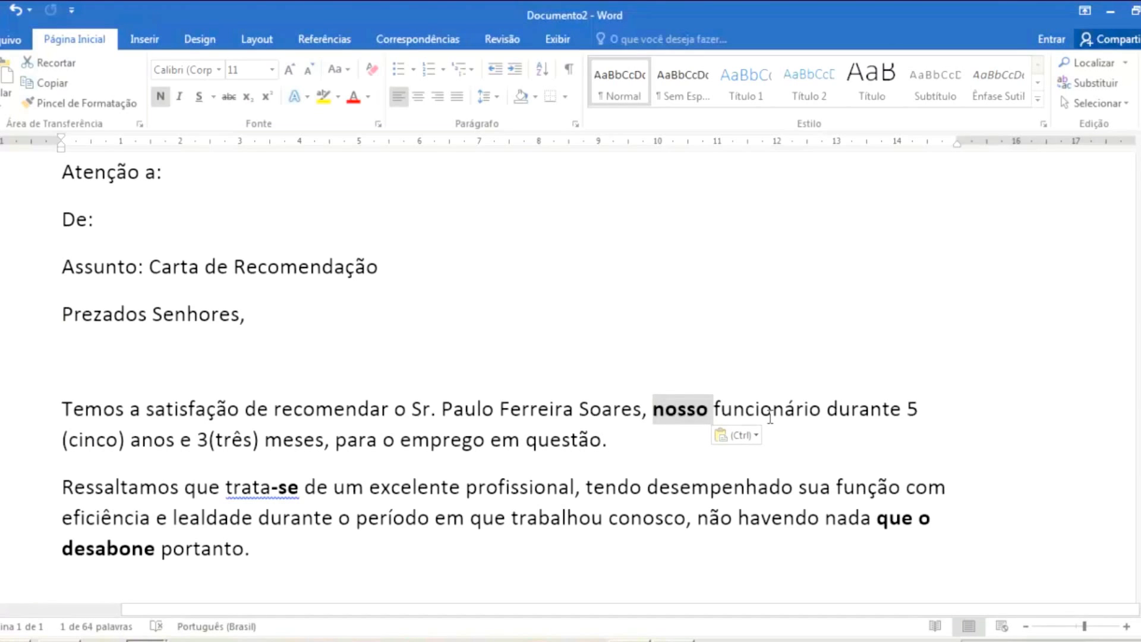
Step: Undo the last move of "nosso" and practise selecting the word backwards from its end
{"action": "key", "text": "ctrl+z"}
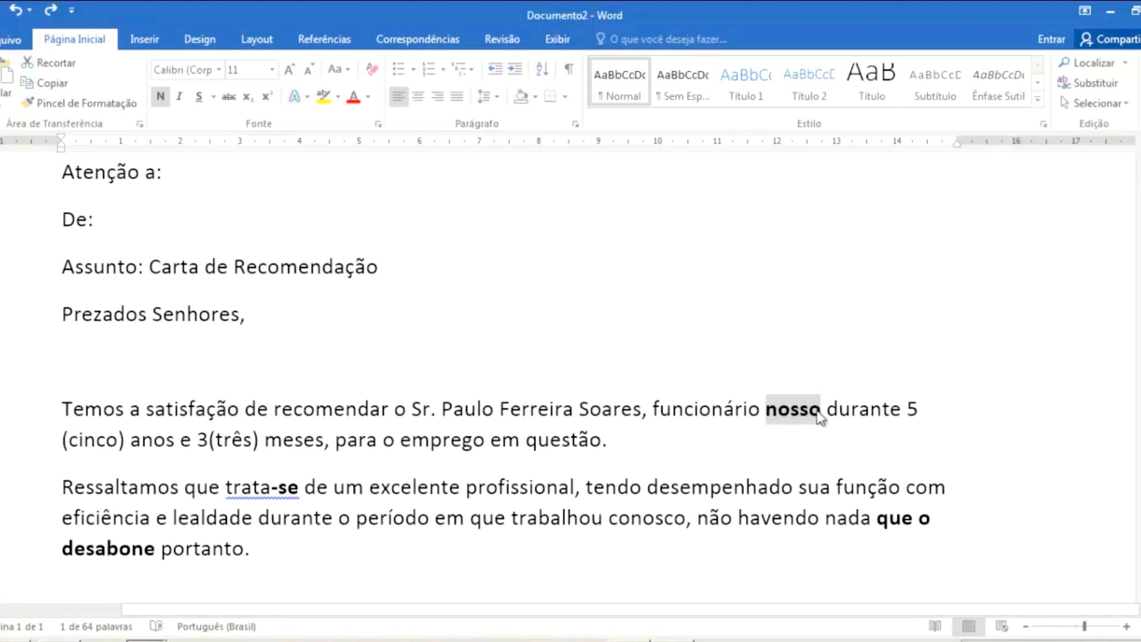
{"action": "left_click", "coordinate": [822, 416]}
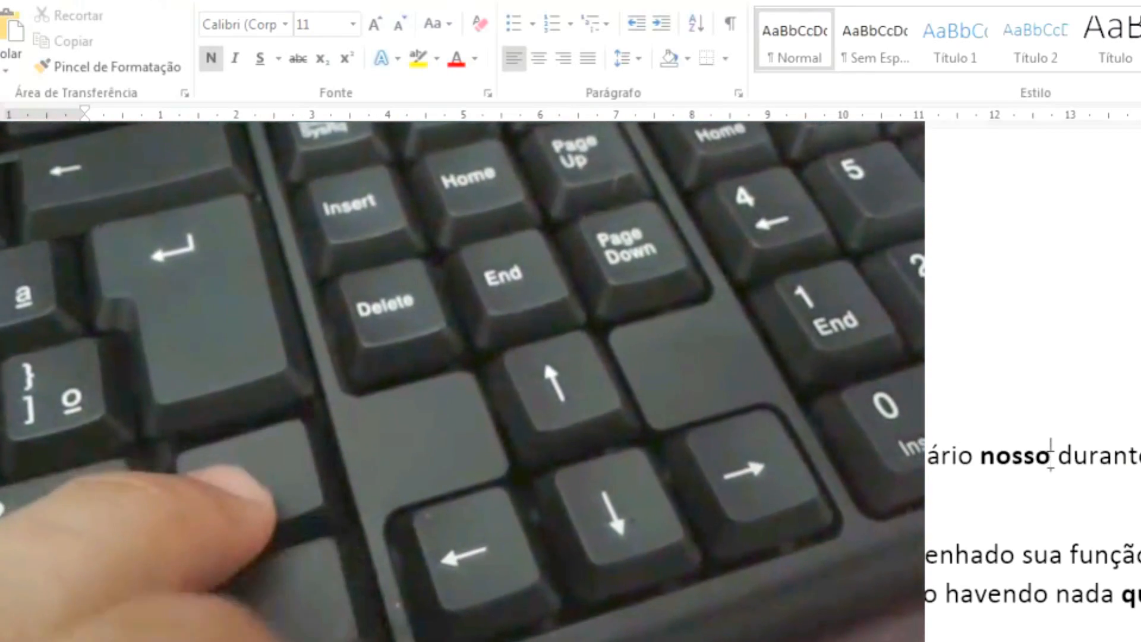
{"action": "key", "text": "shift+Left"}
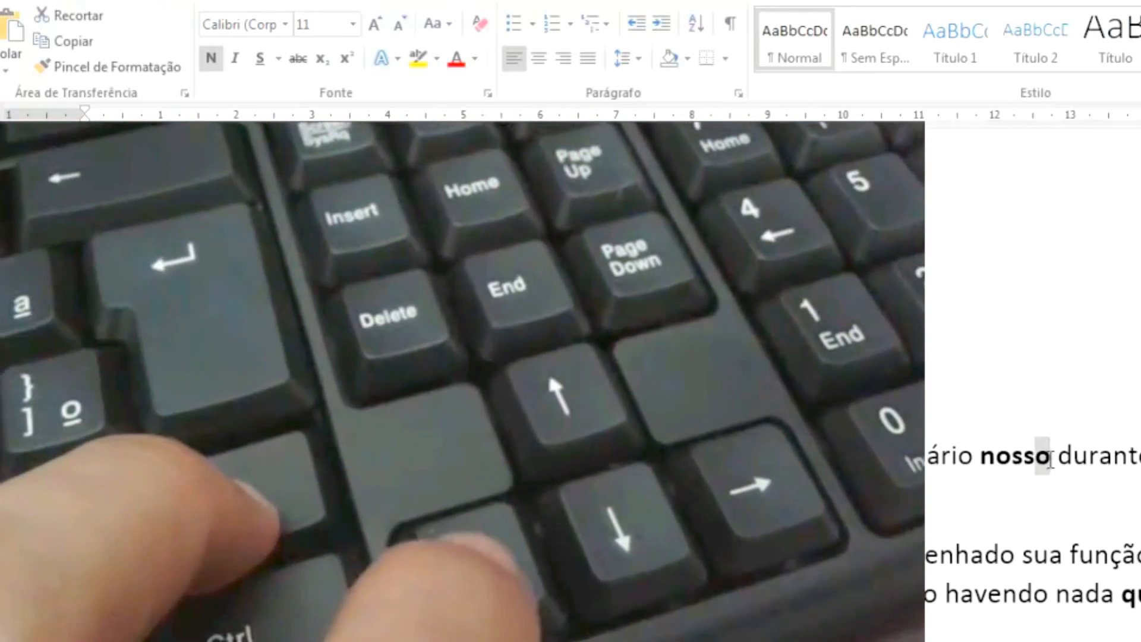
{"action": "key", "text": "shift+Left"}
{"action": "key", "text": "shift+Left"}
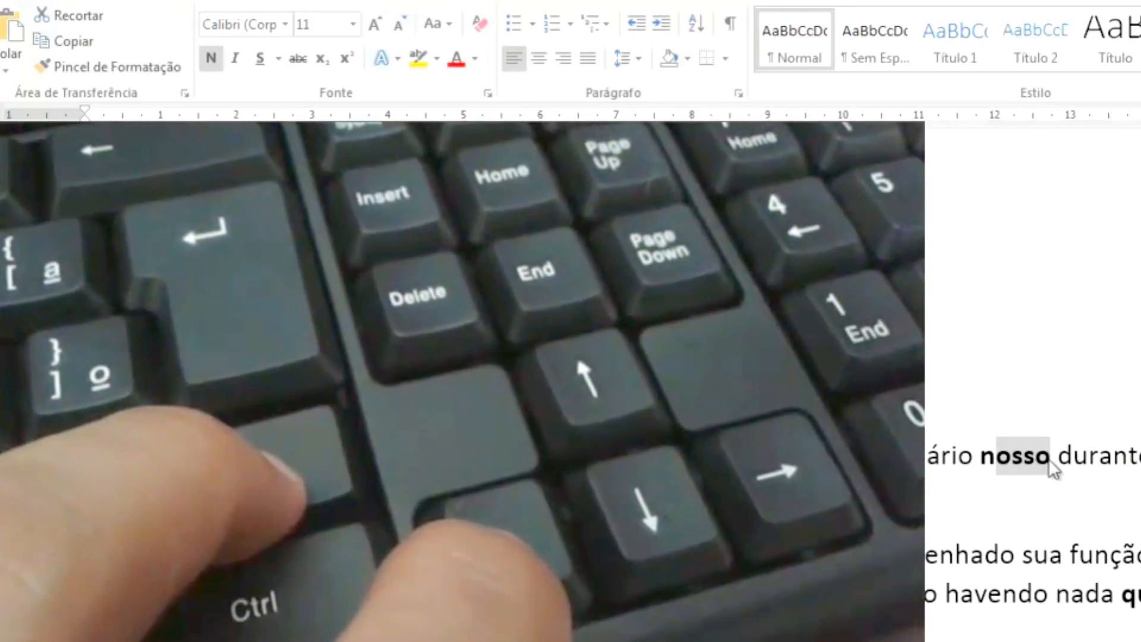
{"action": "left_click", "coordinate": [1051, 459]}
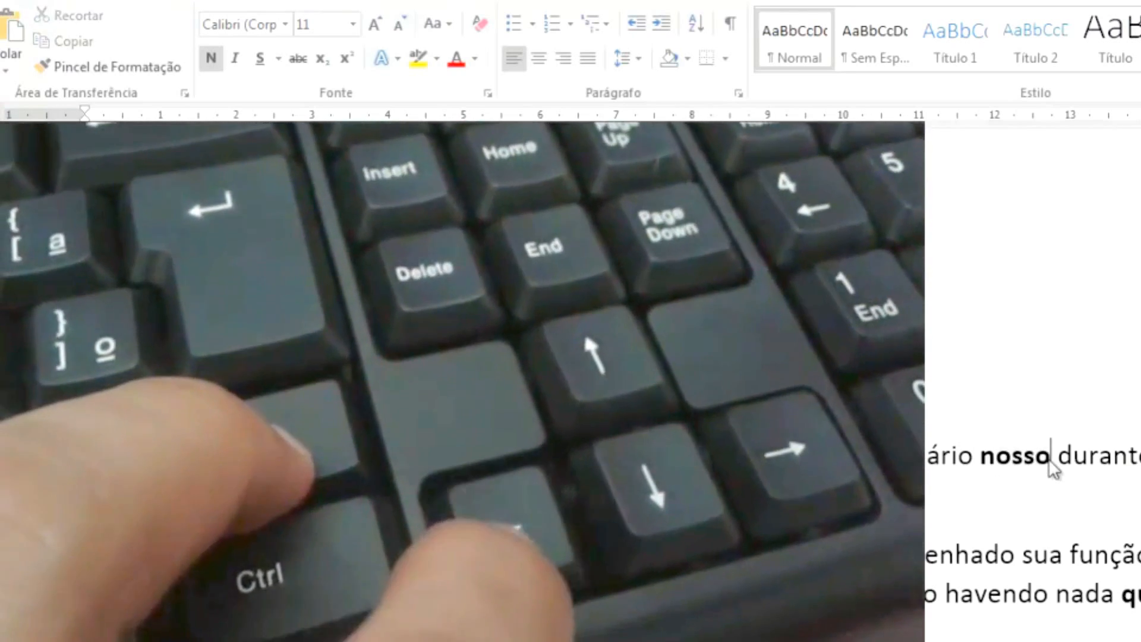
{"action": "key", "text": "shift+Left"}
{"action": "key", "text": "shift+Left"}
{"action": "key", "text": "shift+Left"}
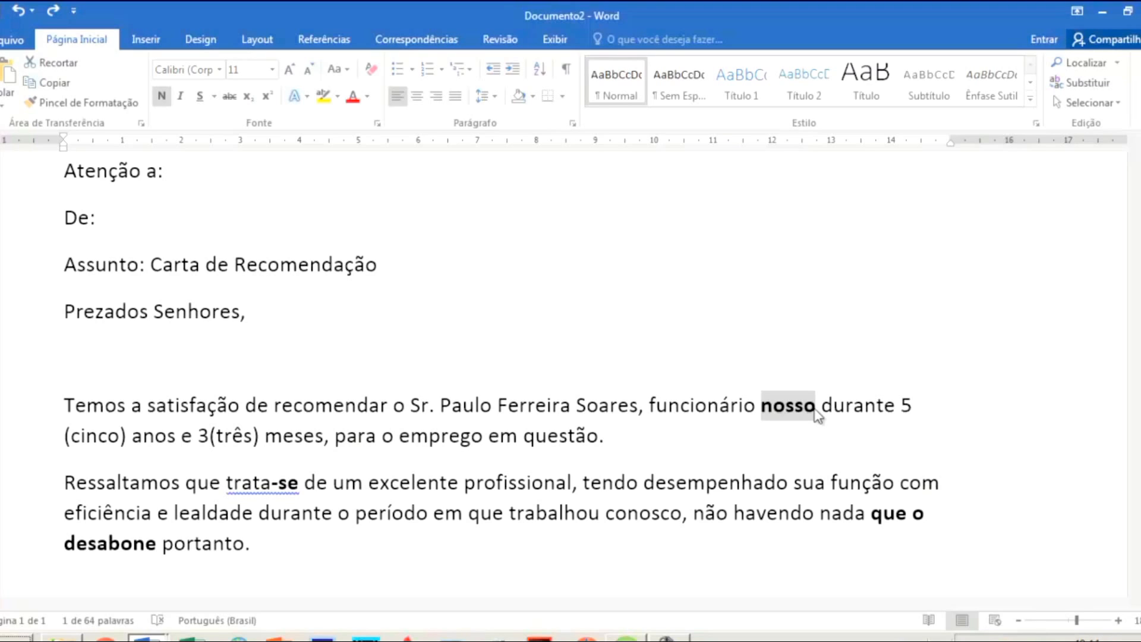
Step: Cut the bold word "nosso" and paste it in front of "funcionário" in the first body paragraph
{"action": "left_click", "coordinate": [818, 414]}
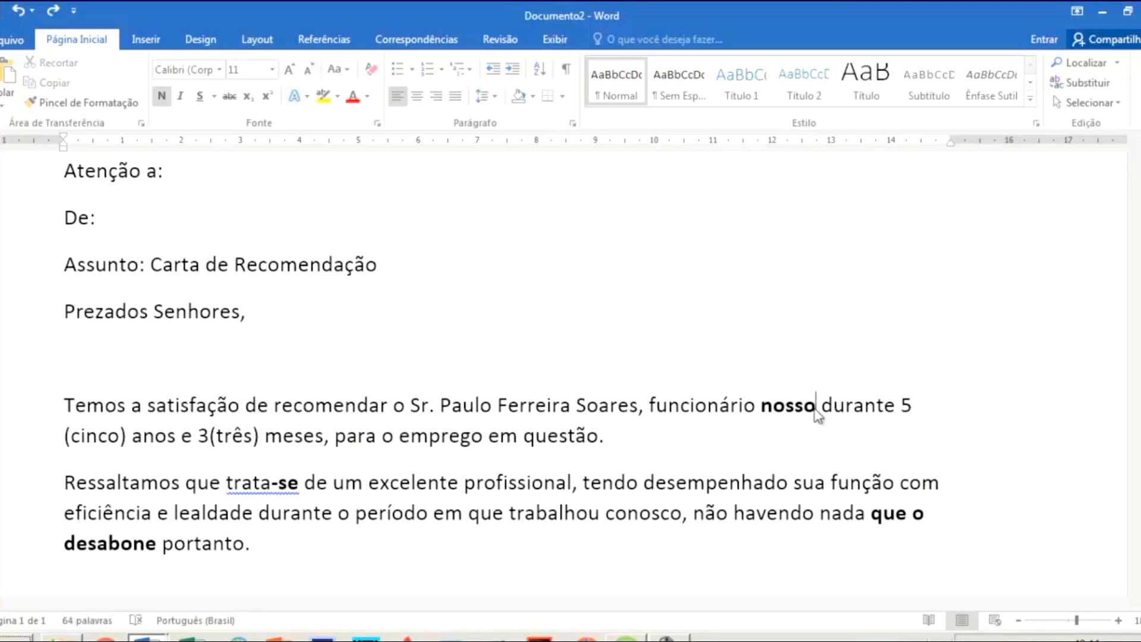
{"action": "key", "text": "shift+Left"}
{"action": "key", "text": "shift+Left"}
{"action": "key", "text": "shift+Left"}
{"action": "key", "text": "shift+Left"}
{"action": "key", "text": "shift+Left"}
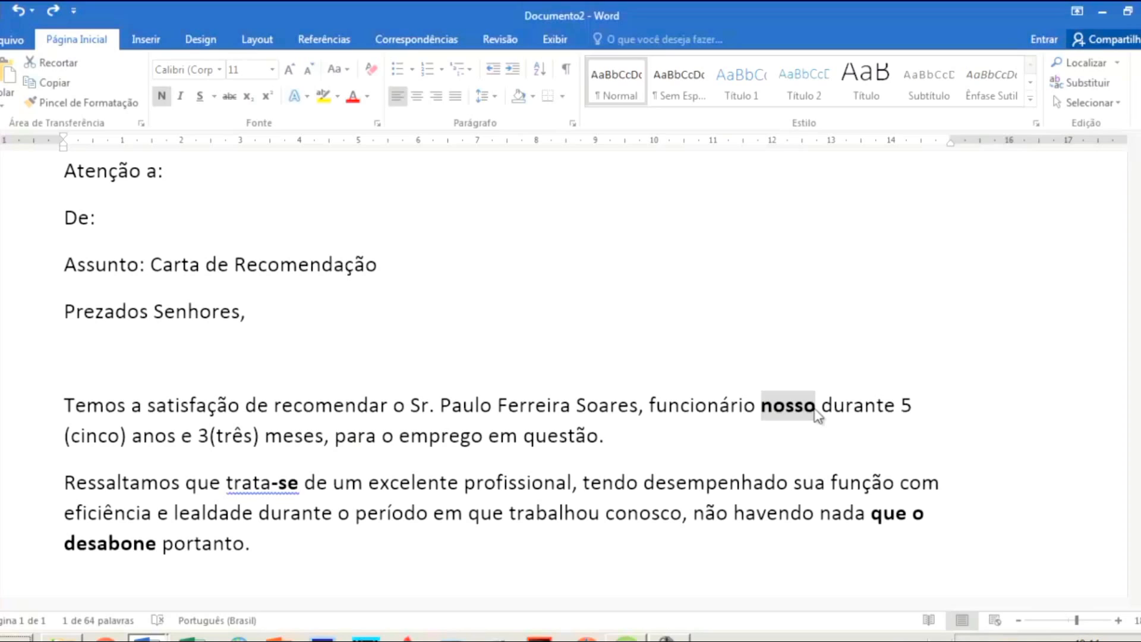
{"action": "key", "text": "ctrl+x"}
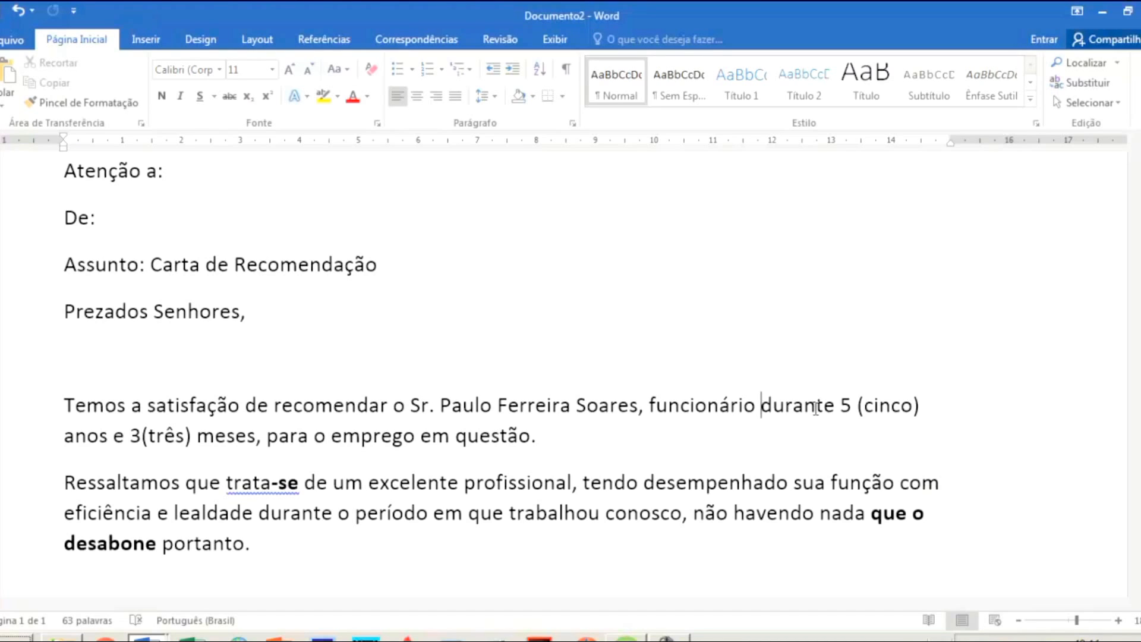
{"action": "key", "text": "Left"}
{"action": "key", "text": "Left"}
{"action": "key", "text": "Left"}
{"action": "key", "text": "Left"}
{"action": "key", "text": "Left"}
{"action": "key", "text": "Left"}
{"action": "key", "text": "Left"}
{"action": "key", "text": "Left"}
{"action": "key", "text": "Left"}
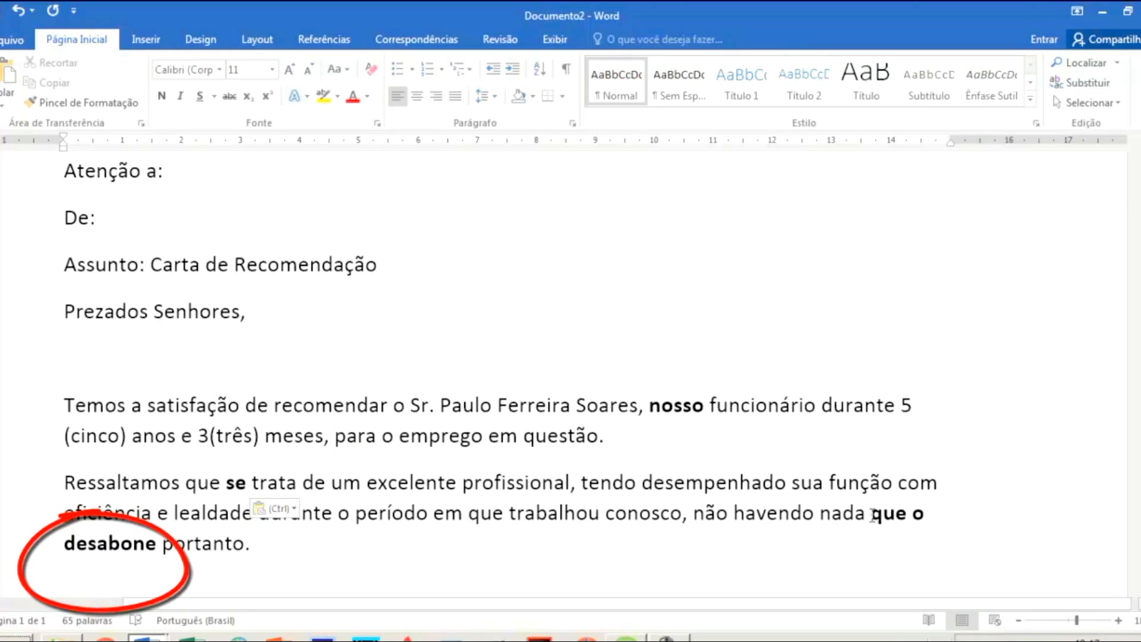
Step: Move the bold phrase "que o desabone" to the end of the "Ressaltamos" paragraph, between "portanto" and the period
{"action": "mouse_move", "coordinate": [871, 514]}
{"action": "left_mouse_down"}
{"action": "mouse_move", "coordinate": [912, 538]}
{"action": "mouse_move", "coordinate": [394, 542]}
{"action": "mouse_move", "coordinate": [190, 564]}
{"action": "mouse_move", "coordinate": [156, 553]}
{"action": "left_mouse_up"}
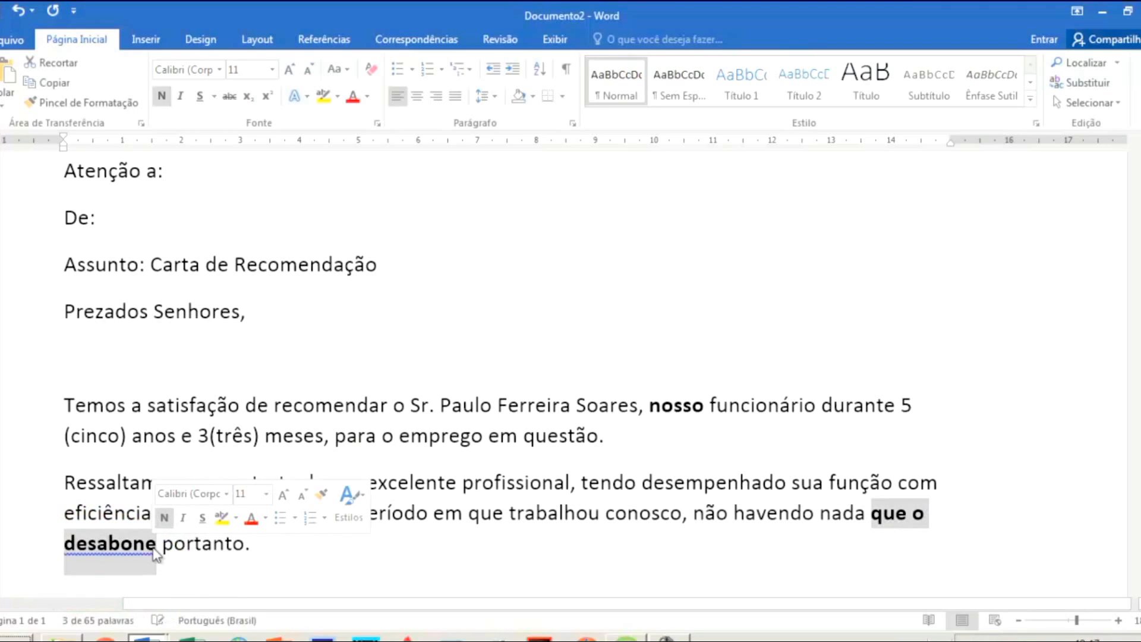
{"action": "key", "text": "ctrl+c"}
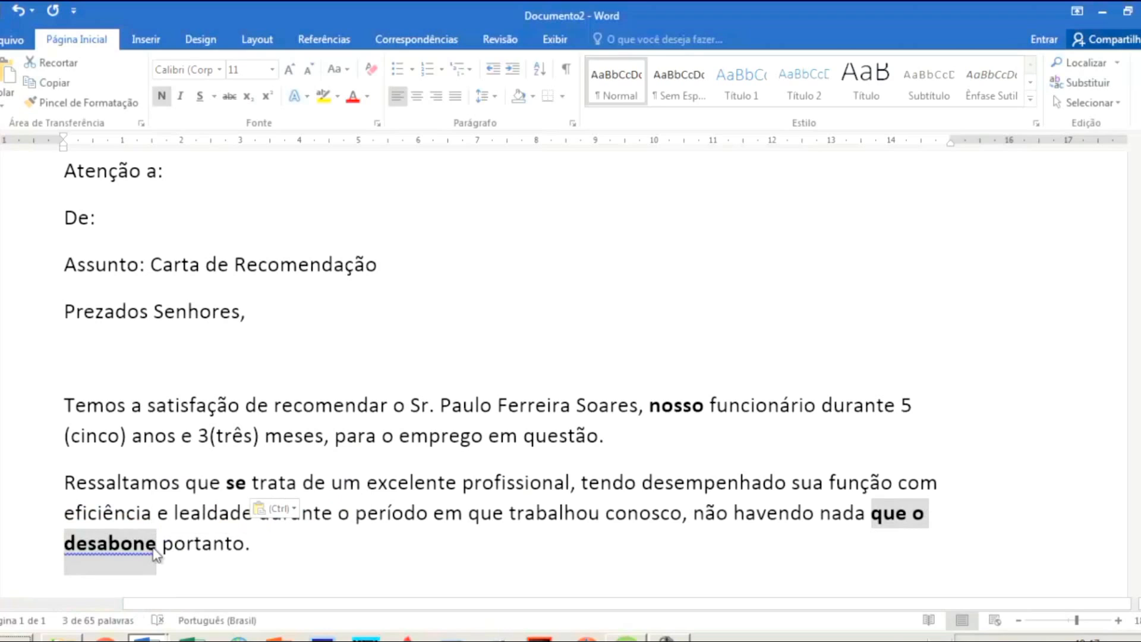
{"action": "key", "text": "Delete"}
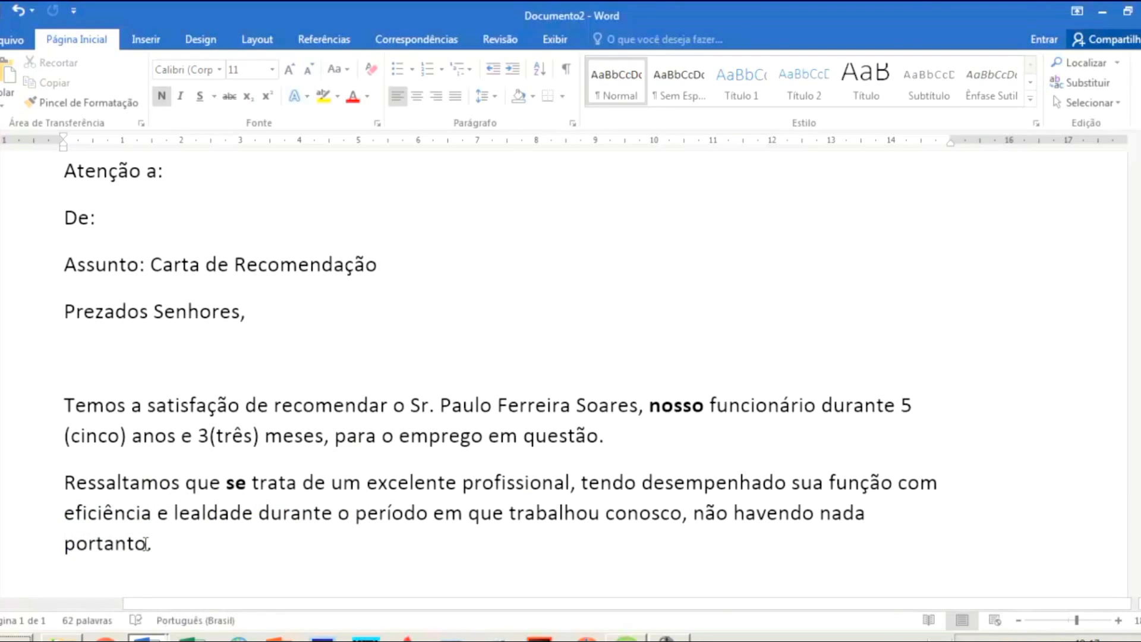
{"action": "left_click", "coordinate": [146, 544]}
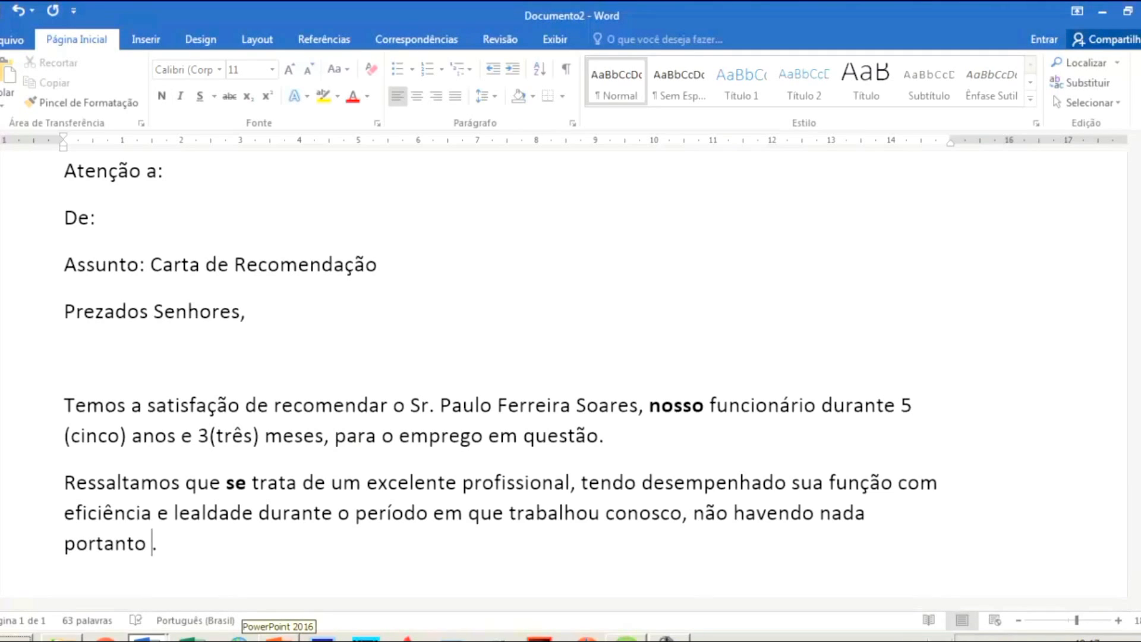
{"action": "key", "text": "ctrl+v"}
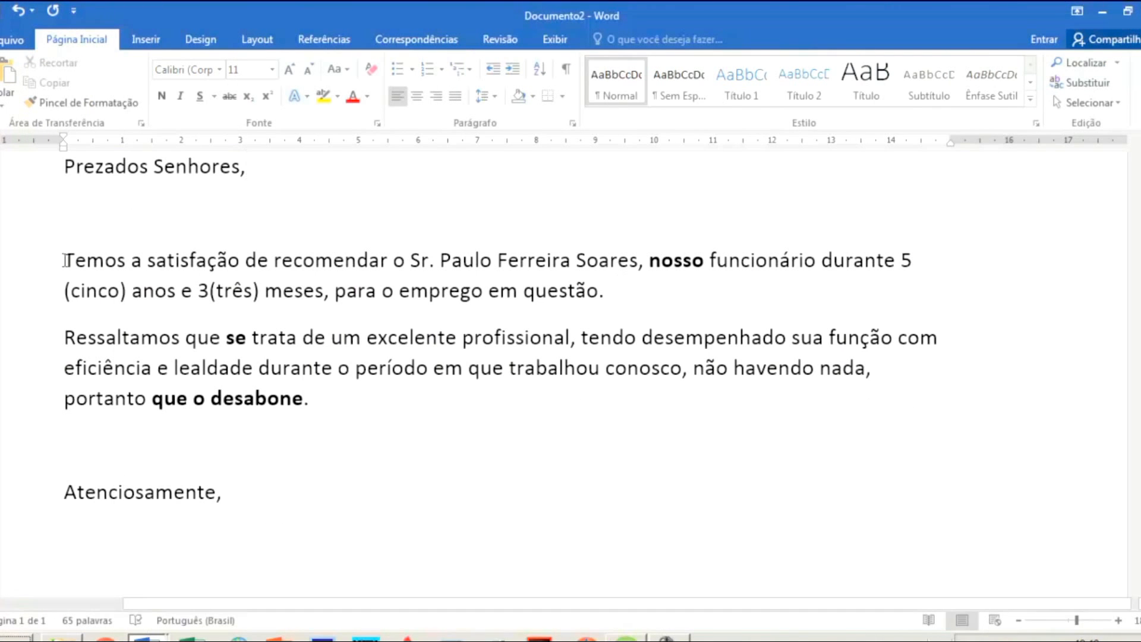
Step: Select both body paragraphs as one block, from "Temos" through "desabone.", and clear the selection again
{"action": "left_click", "coordinate": [65, 260]}
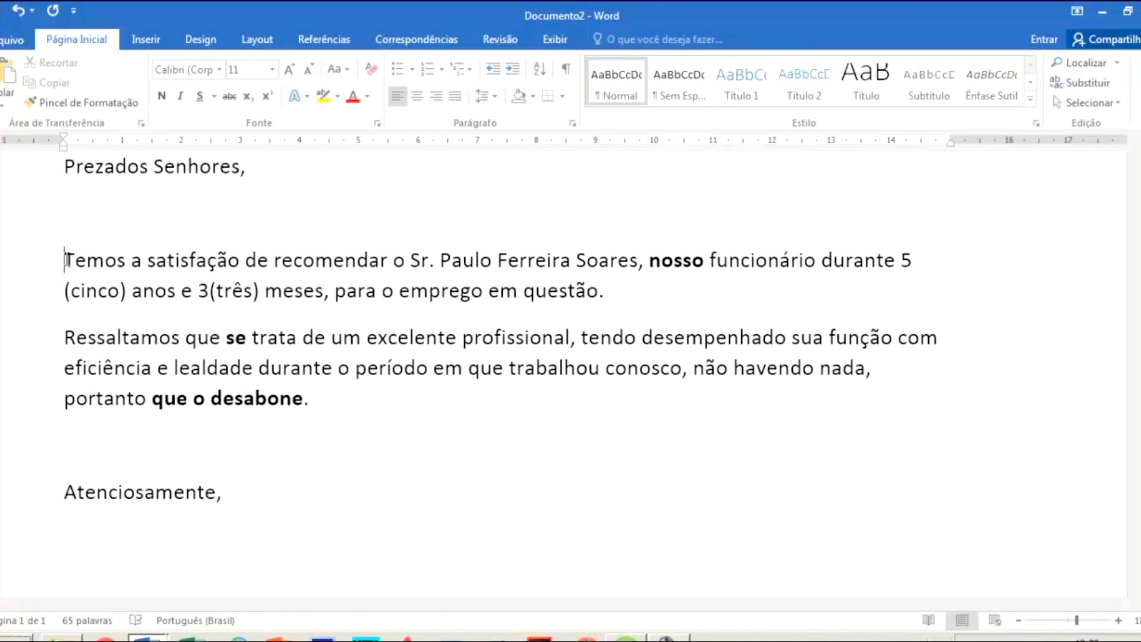
{"action": "left_click_drag", "start_coordinate": [66, 260], "coordinate": [369, 415]}
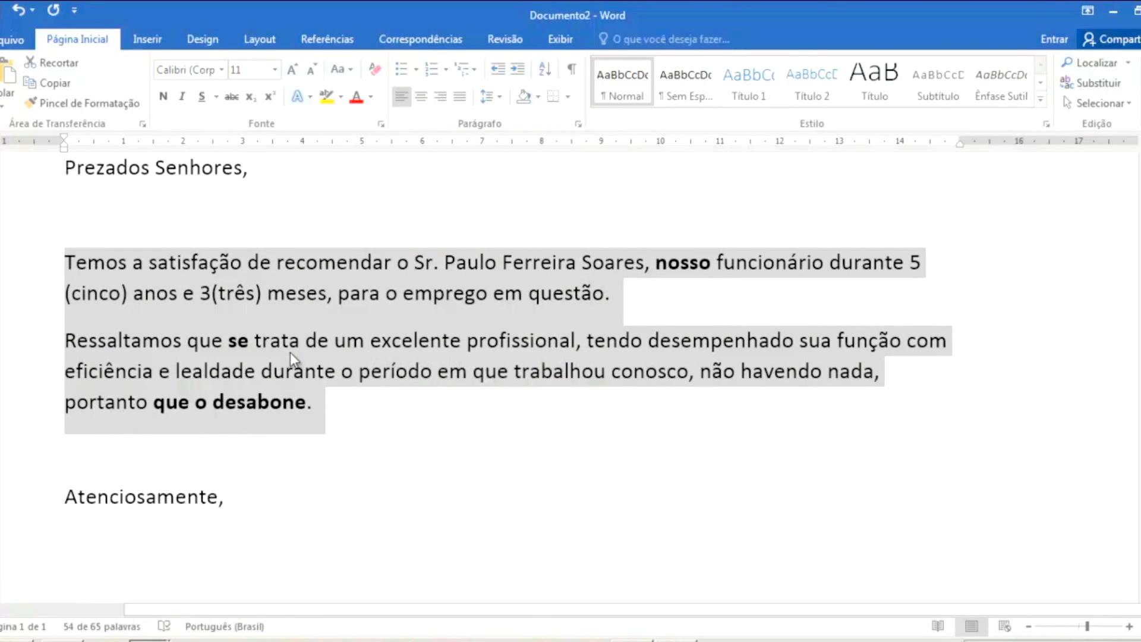
{"action": "scroll", "coordinate": [320, 338], "scroll_direction": "up", "scroll_amount": 3}
{"action": "scroll", "coordinate": [321, 339], "scroll_direction": "down", "scroll_amount": 1}
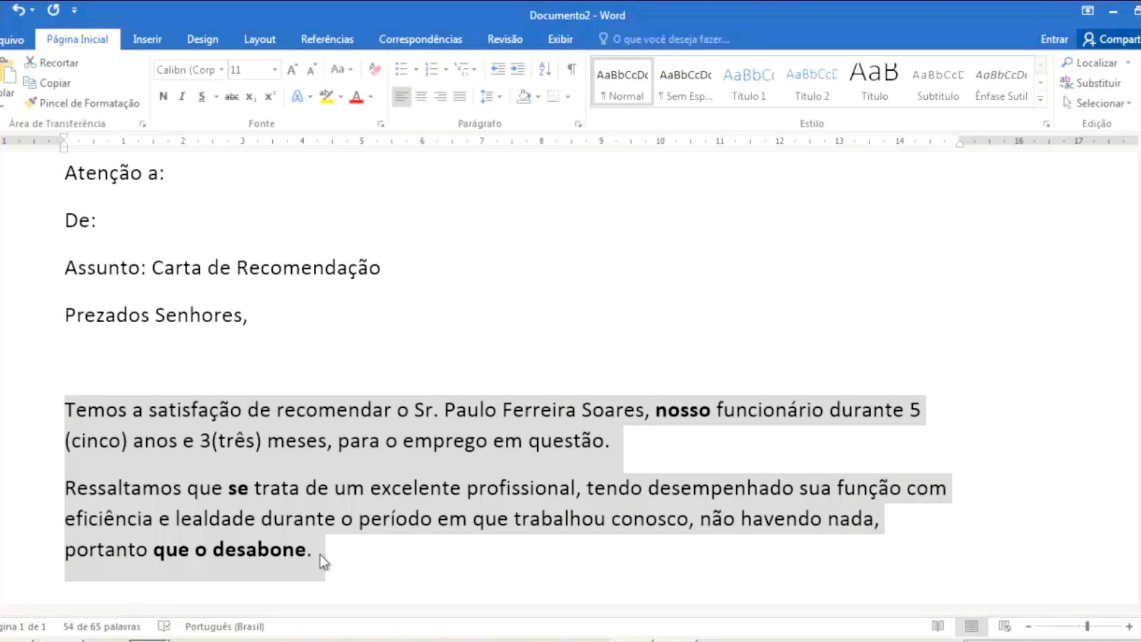
{"action": "left_click", "coordinate": [261, 519]}
Step: Set the font colour of "Carta de Recomendação" in the subject line to red
{"action": "scroll", "coordinate": [128, 436], "scroll_direction": "up", "scroll_amount": 2}
{"action": "scroll", "coordinate": [128, 436], "scroll_direction": "down", "scroll_amount": 1}
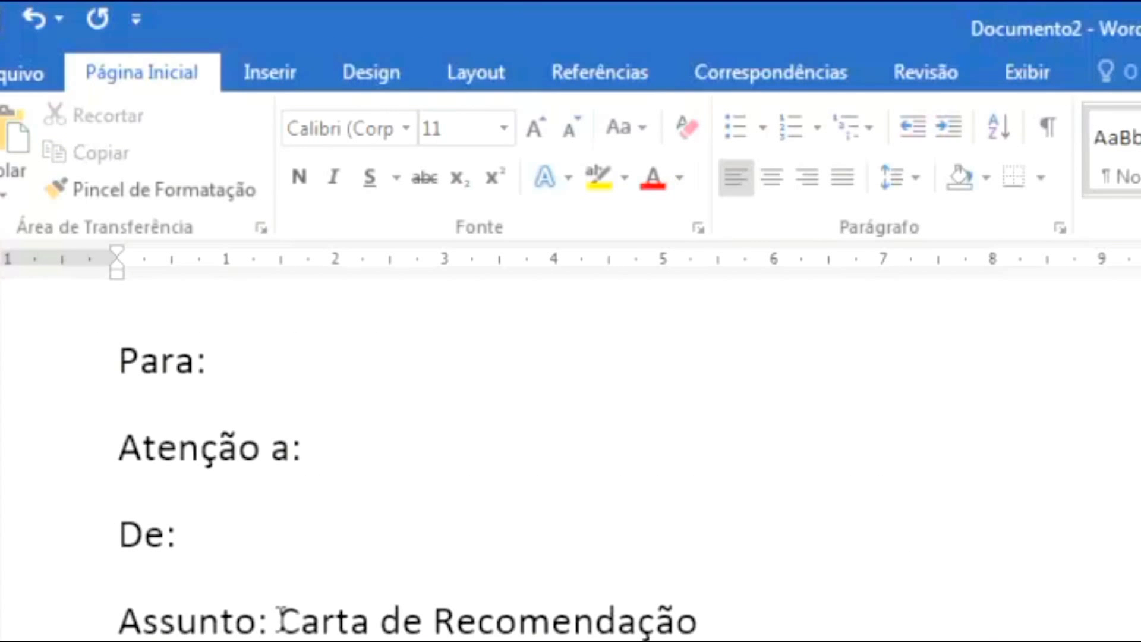
{"action": "left_click", "coordinate": [280, 618]}
{"action": "left_click_drag", "start_coordinate": [279, 618], "coordinate": [644, 621]}
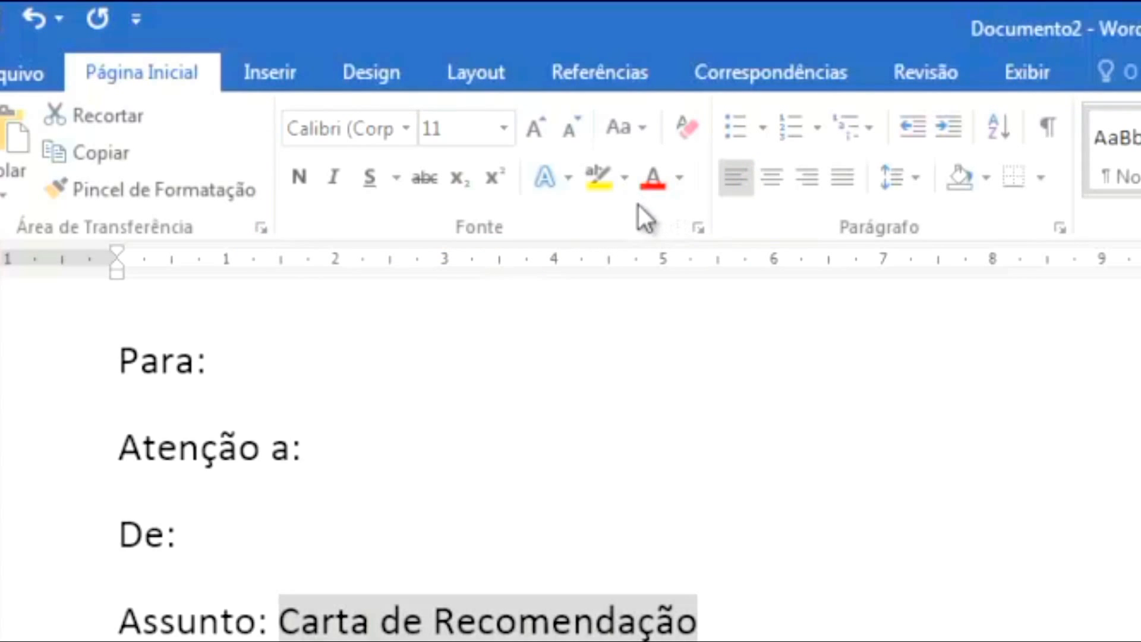
{"action": "left_click", "coordinate": [676, 182]}
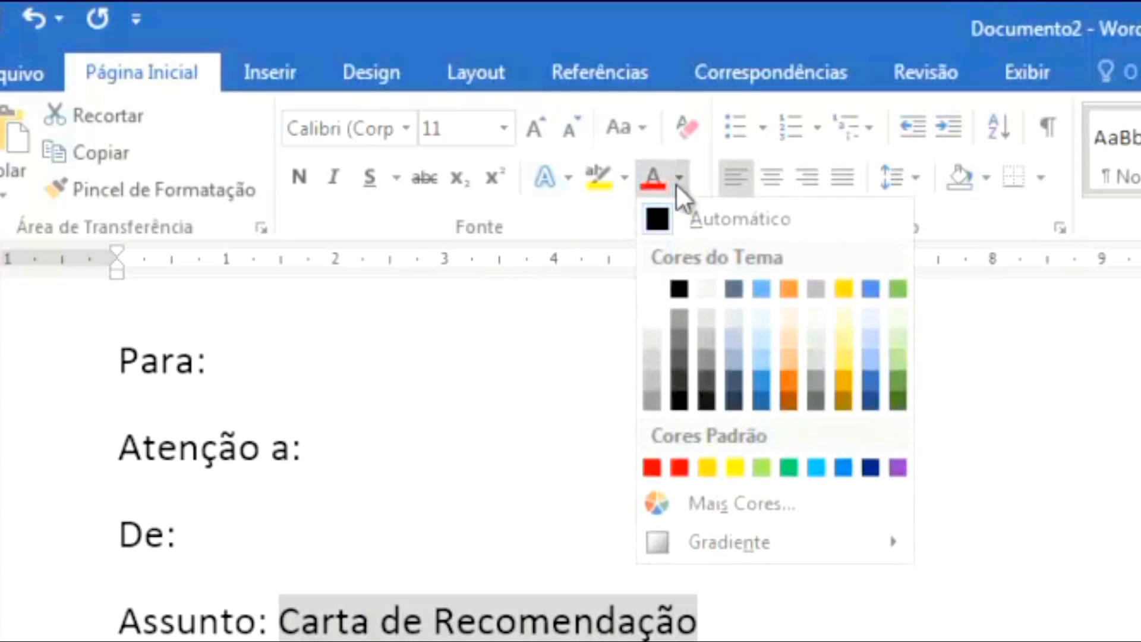
{"action": "left_click", "coordinate": [680, 467]}
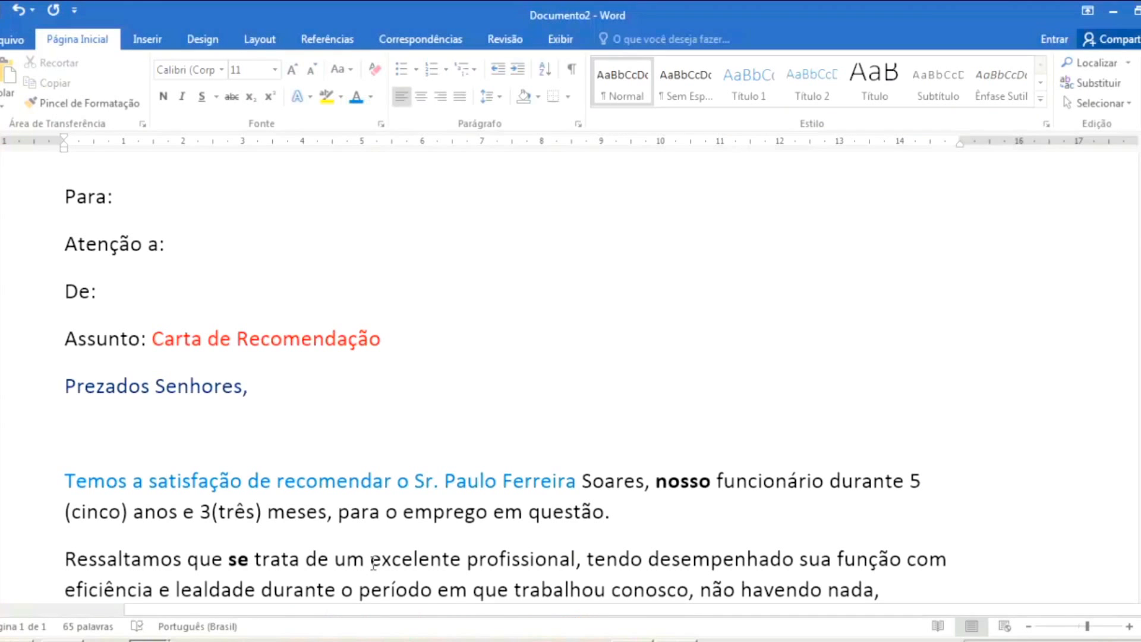
Step: Colour "excelente profissional, tendo desempenhado" blue and "para o emprego em questão" green in the body paragraphs
{"action": "left_click_drag", "start_coordinate": [370, 559], "coordinate": [799, 564]}
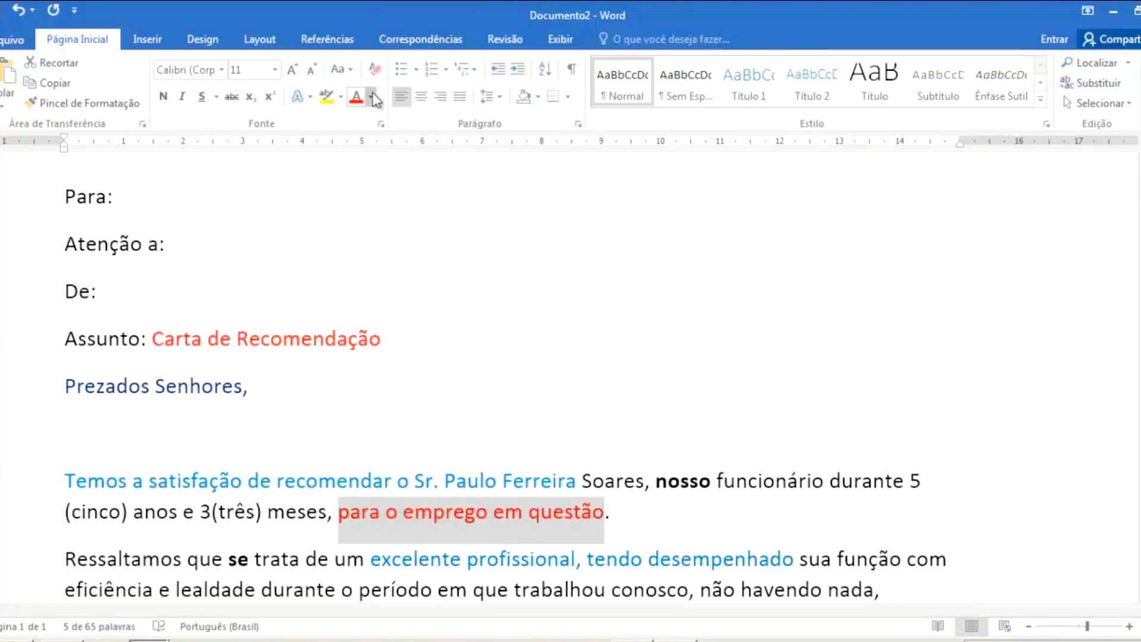
{"action": "left_click", "coordinate": [372, 97]}
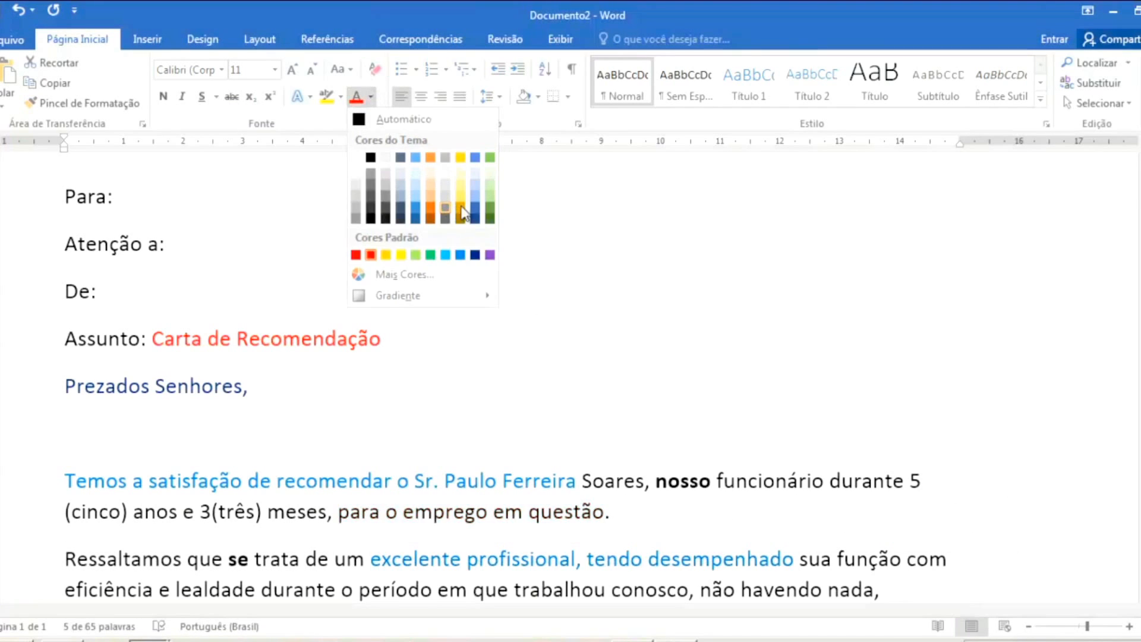
{"action": "left_click", "coordinate": [431, 256]}
{"action": "left_click", "coordinate": [601, 510]}
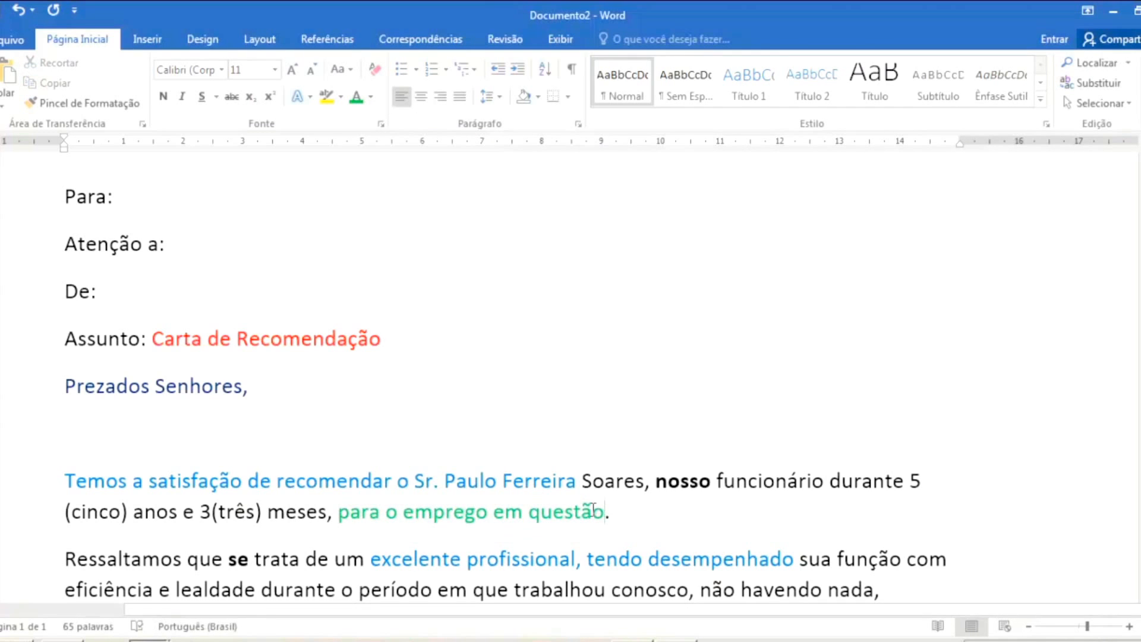
{"action": "scroll", "coordinate": [594, 511], "scroll_direction": "down", "scroll_amount": 3}
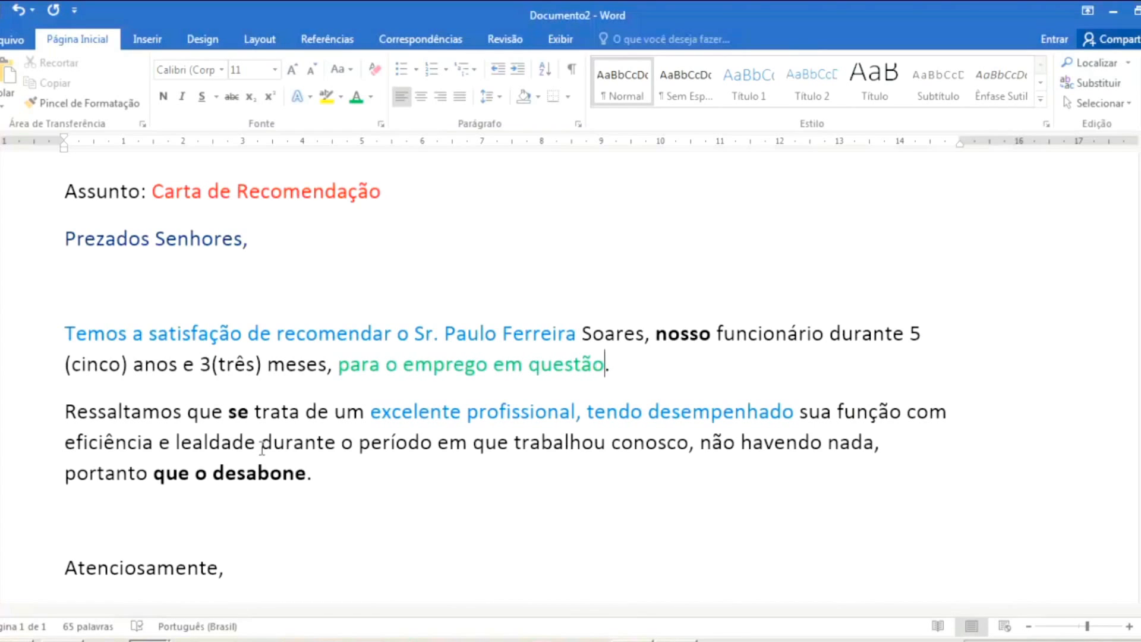
Step: Undo the font colour changes one after another, back to the subject line
{"action": "key", "text": "ctrl+z"}
{"action": "key", "text": "ctrl+z"}
{"action": "key", "text": "ctrl+z"}
{"action": "key", "text": "ctrl+z"}
{"action": "key", "text": "ctrl+z"}
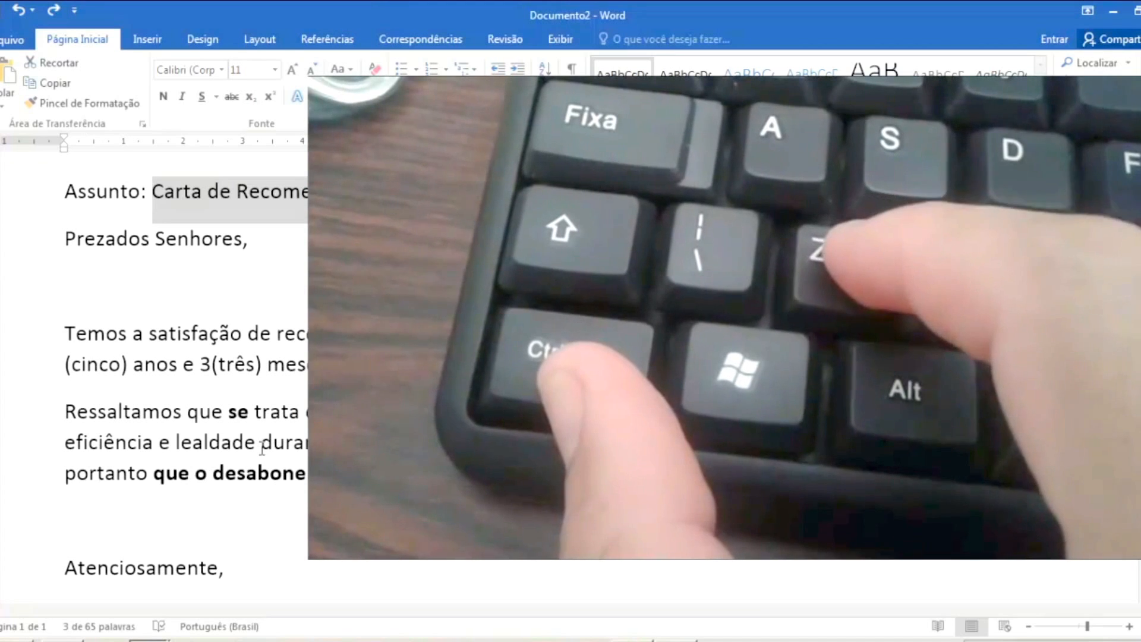
{"action": "key", "text": "ctrl+z"}
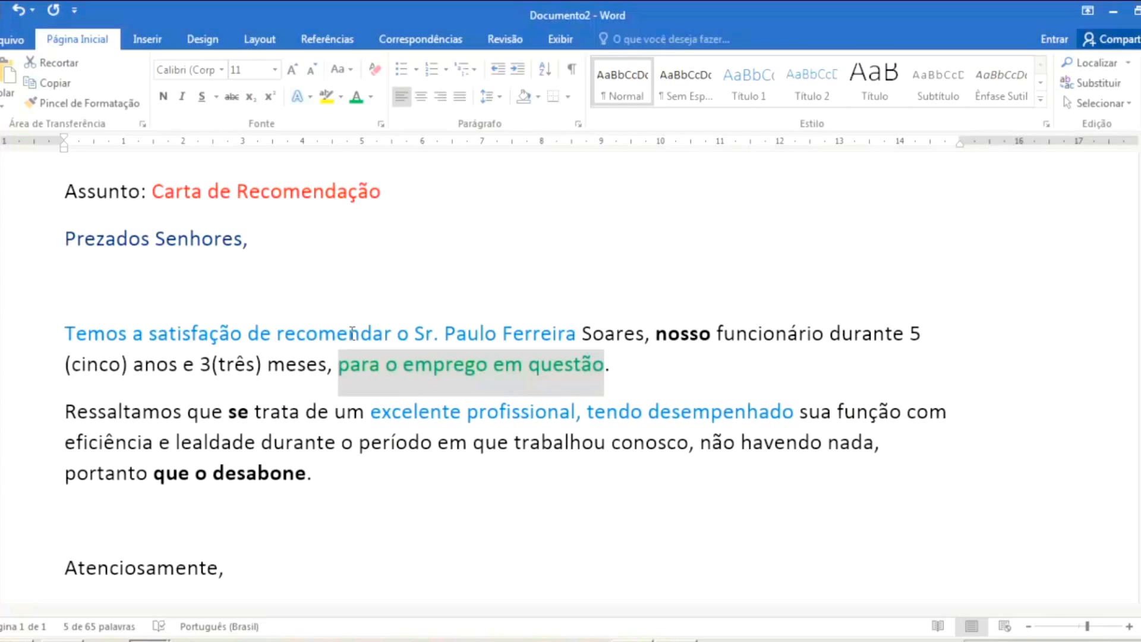
Step: Deselect "para o emprego em questão" and undo the letter's colour formatting so the text is plain black
{"action": "left_click", "coordinate": [403, 363]}
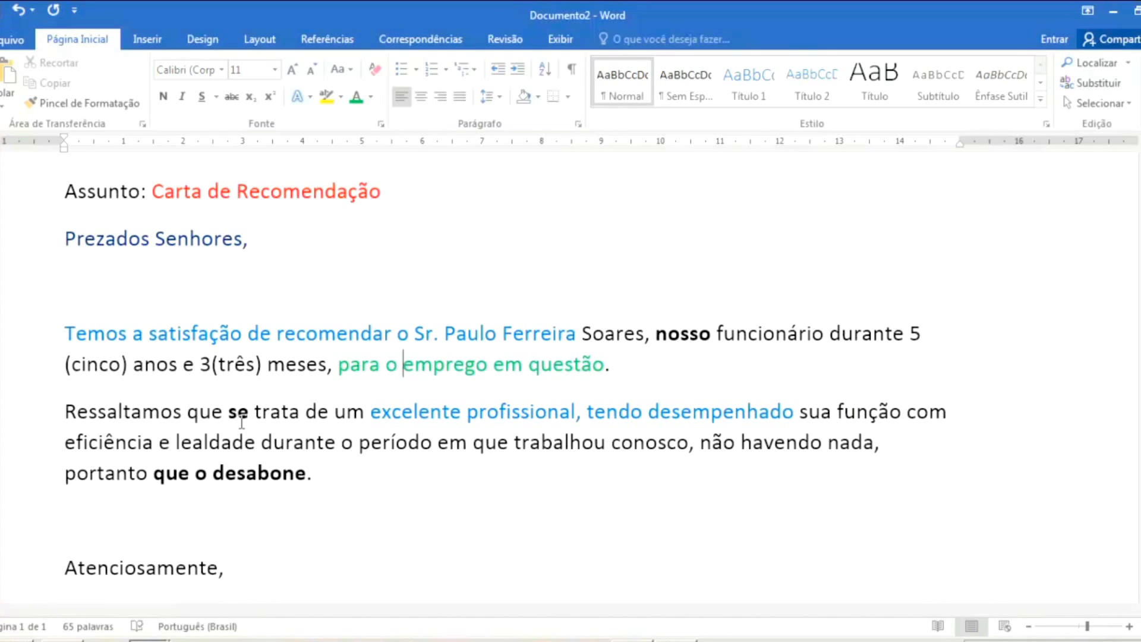
{"action": "key", "text": "ctrl+z"}
{"action": "key", "text": "ctrl+z"}
{"action": "key", "text": "ctrl+z"}
{"action": "key", "text": "ctrl+z"}
{"action": "key", "text": "ctrl+z"}
{"action": "key", "text": "ctrl+z"}
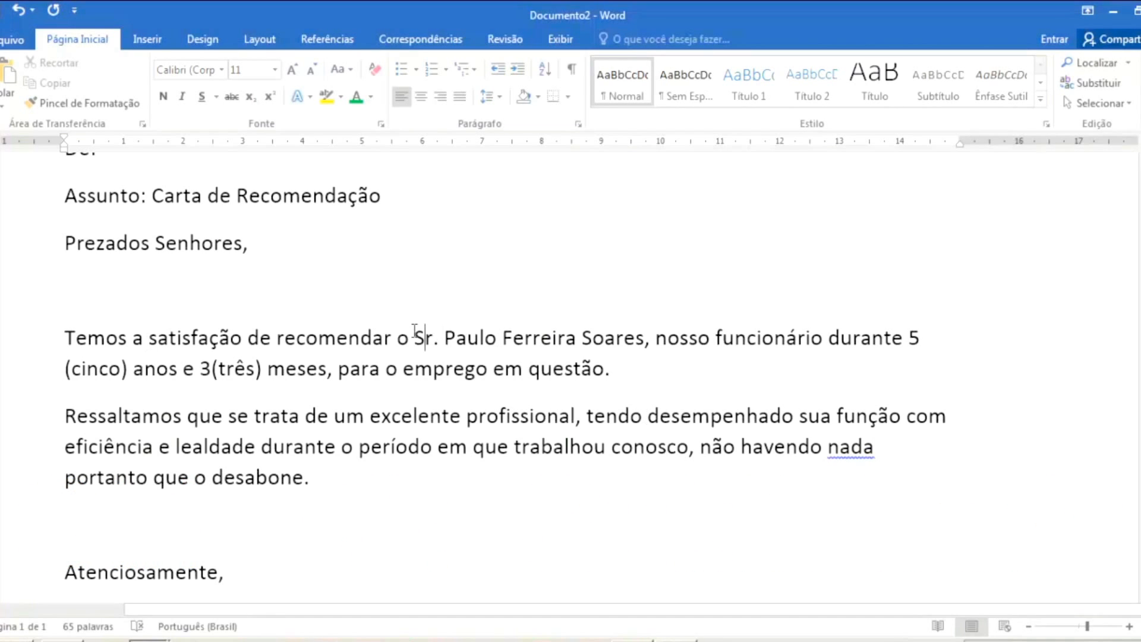
Step: Select the employee's title and full name in the first body paragraph and make it bold, italic and underlined
{"action": "left_click_drag", "start_coordinate": [414, 334], "coordinate": [619, 337]}
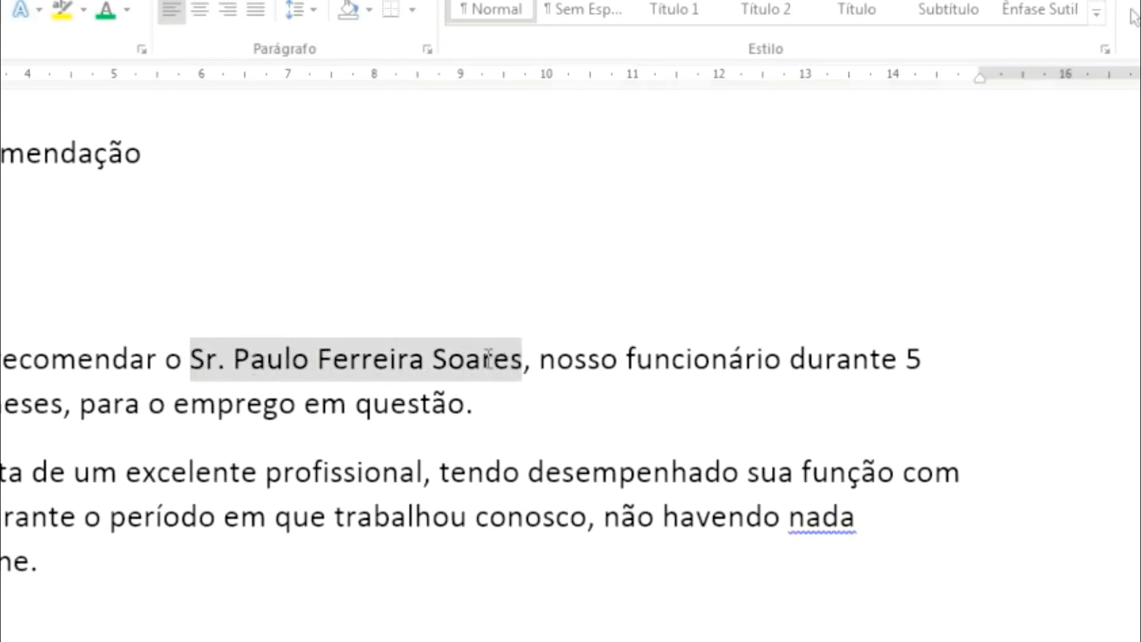
{"action": "left_click_drag", "start_coordinate": [488, 358], "coordinate": [521, 375]}
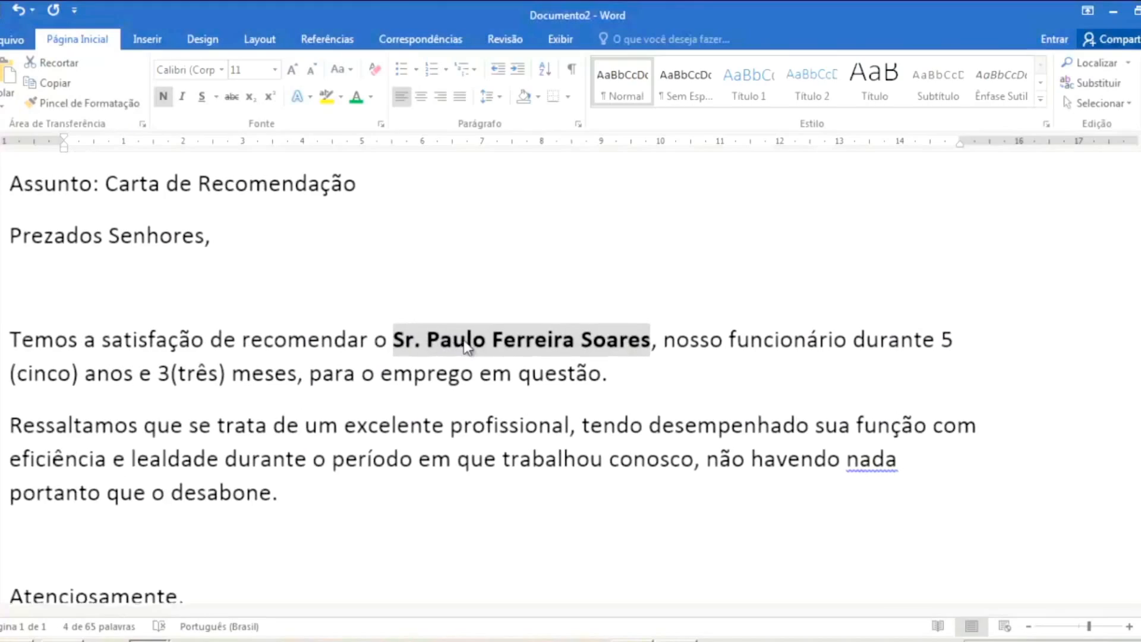
{"action": "scroll", "coordinate": [466, 348], "scroll_direction": "up", "scroll_amount": 3, "text": "ctrl"}
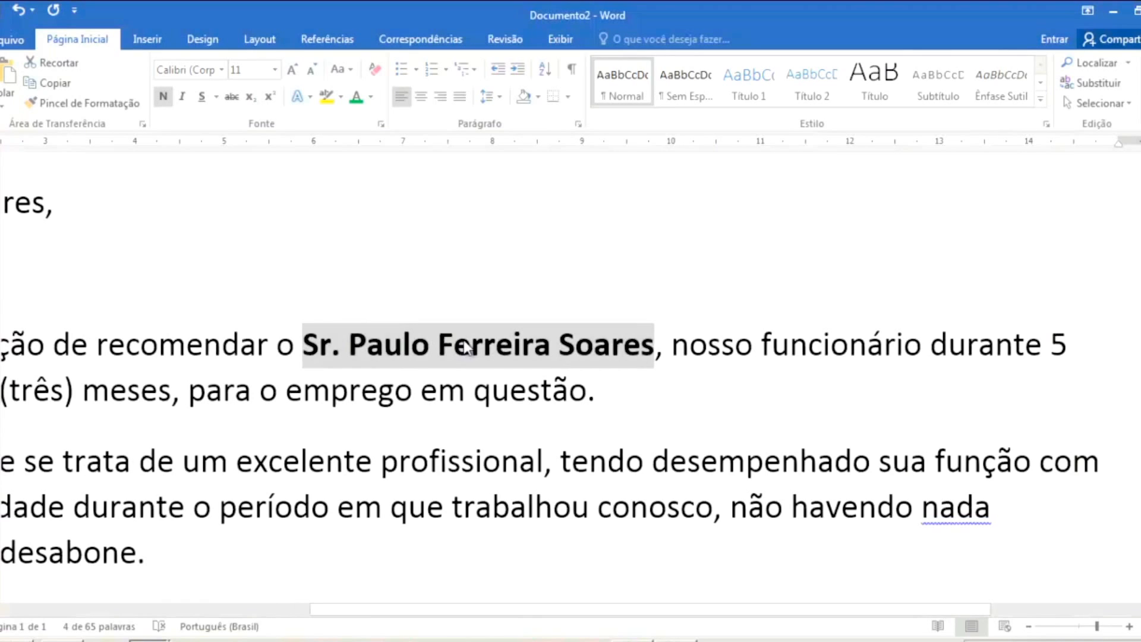
{"action": "key", "text": "ctrl+i"}
{"action": "key", "text": "ctrl+s"}
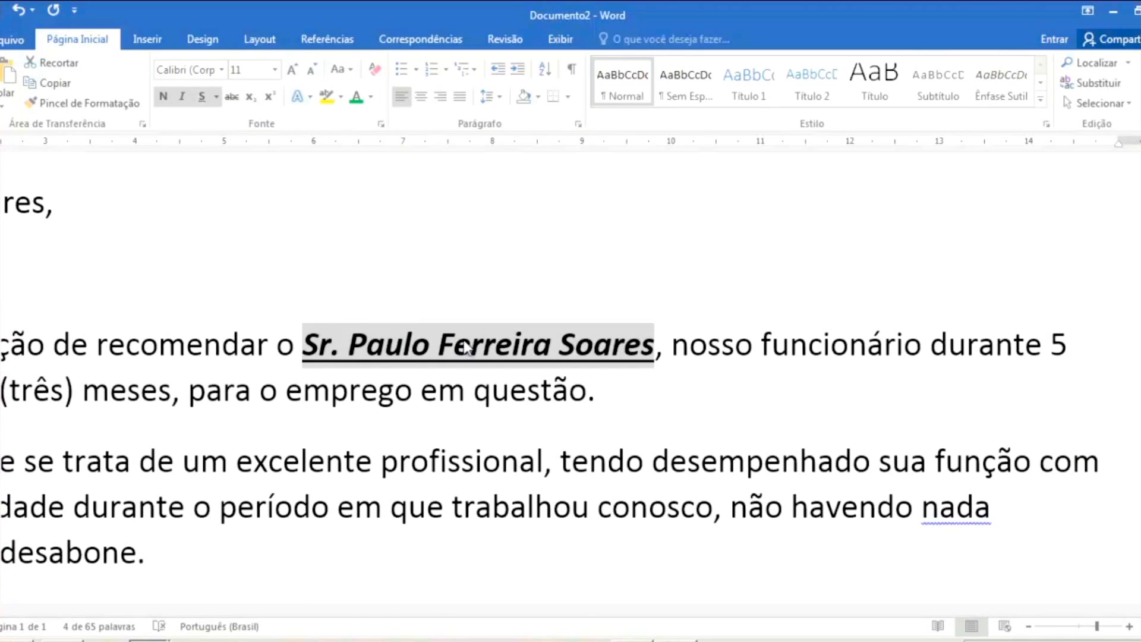
Step: Remove the bold and italic from the employee's name, keeping the underline, and deselect it
{"action": "key", "text": "ctrl+n"}
{"action": "key", "text": "ctrl+i"}
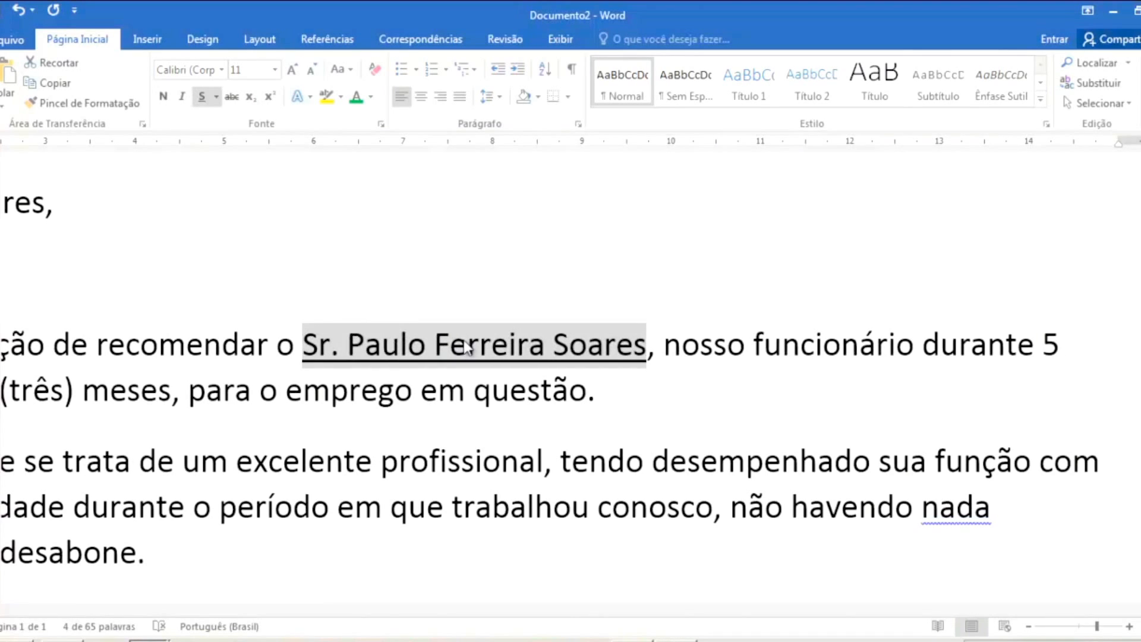
{"action": "left_click", "coordinate": [428, 448]}
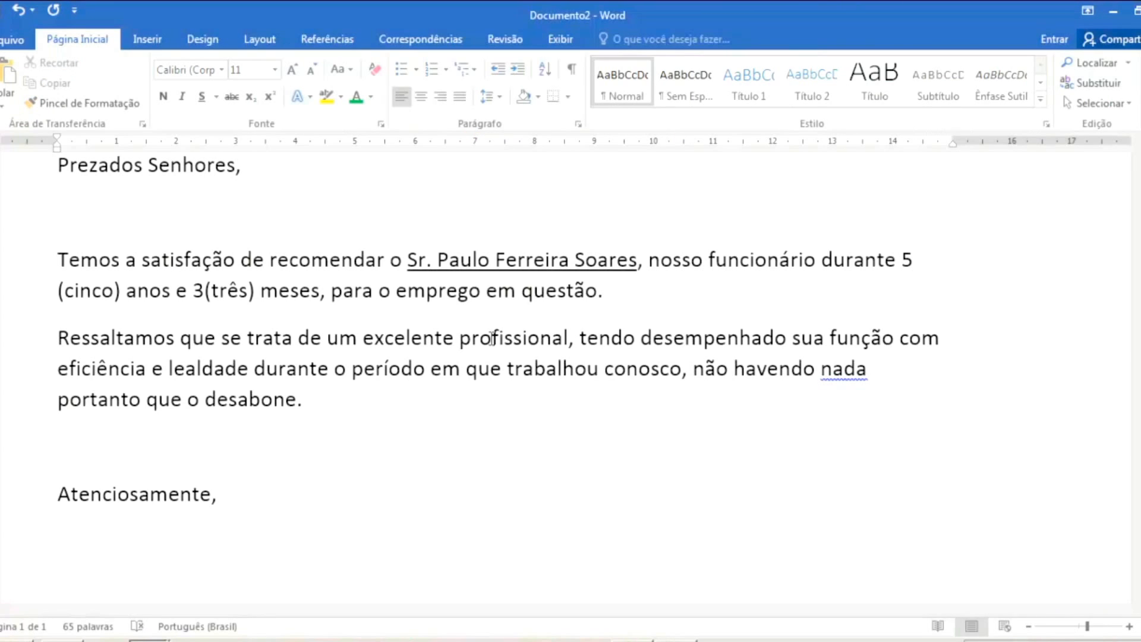
Step: Practise whole-word selection on "recomendar", and underline the word "desempenhado" in the "Ressaltamos" paragraph
{"action": "double_click", "coordinate": [305, 265]}
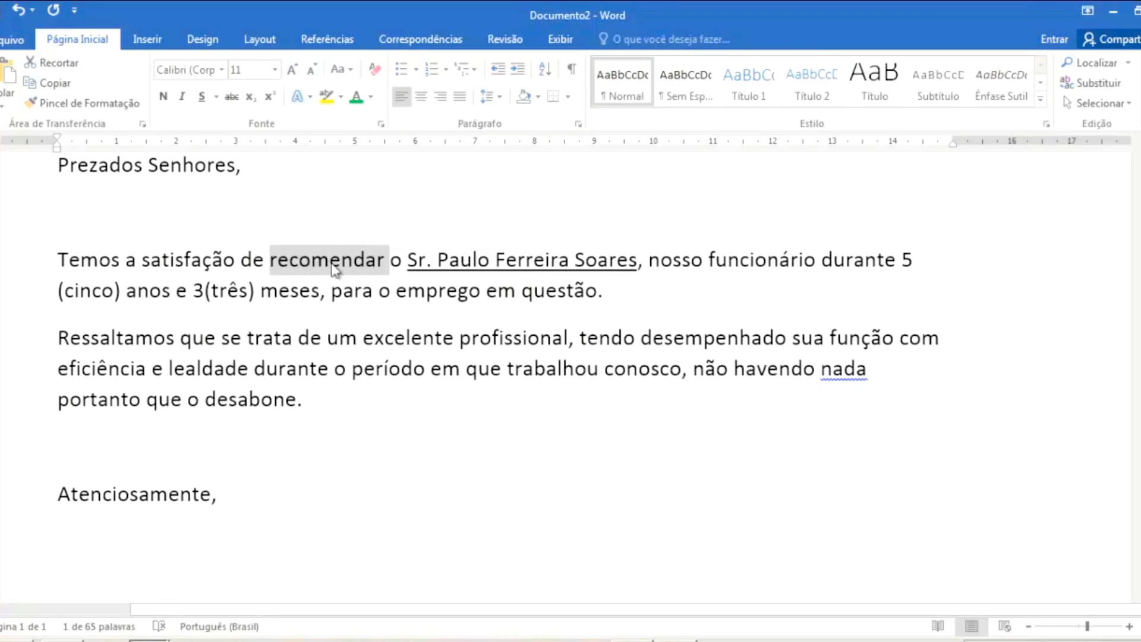
{"action": "left_click", "coordinate": [330, 267]}
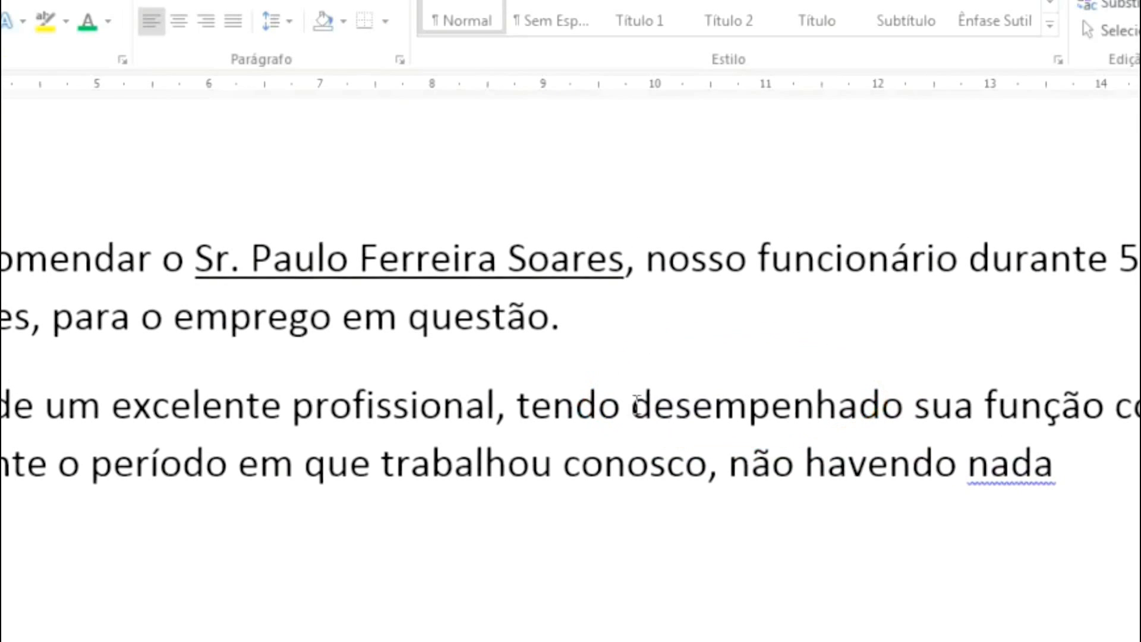
{"action": "double_click", "coordinate": [774, 409]}
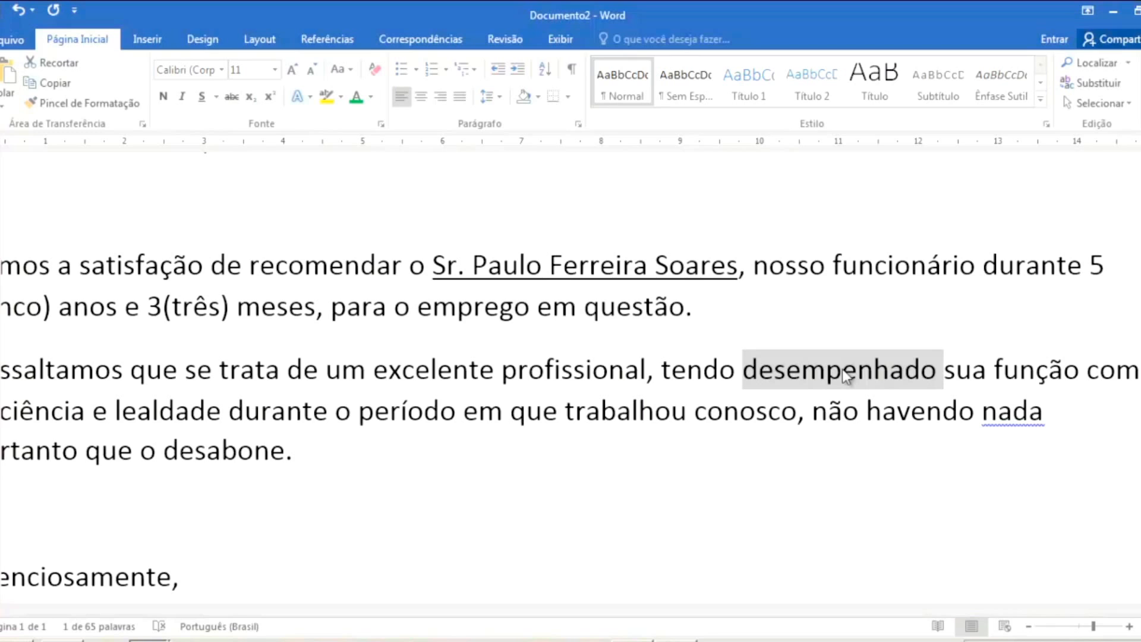
{"action": "key", "text": "ctrl+s"}
Step: Select the entire first line of the "Temos a satisfação" paragraph and colour its text green
{"action": "scroll", "coordinate": [344, 517], "scroll_direction": "left", "scroll_amount": 3}
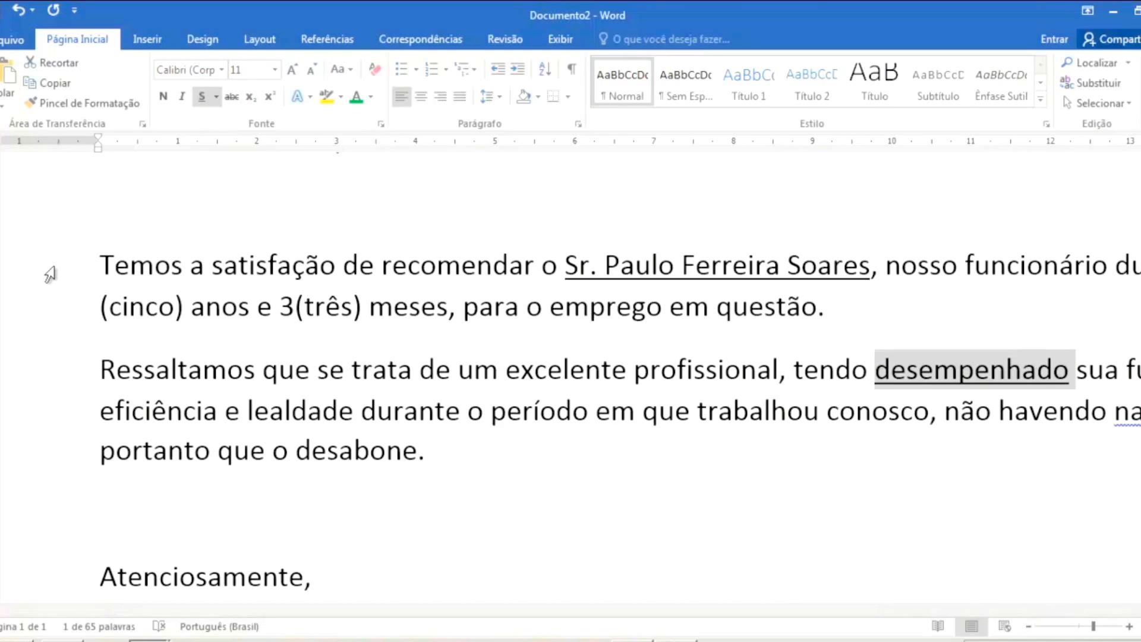
{"action": "left_click_drag", "start_coordinate": [48, 273], "coordinate": [77, 264]}
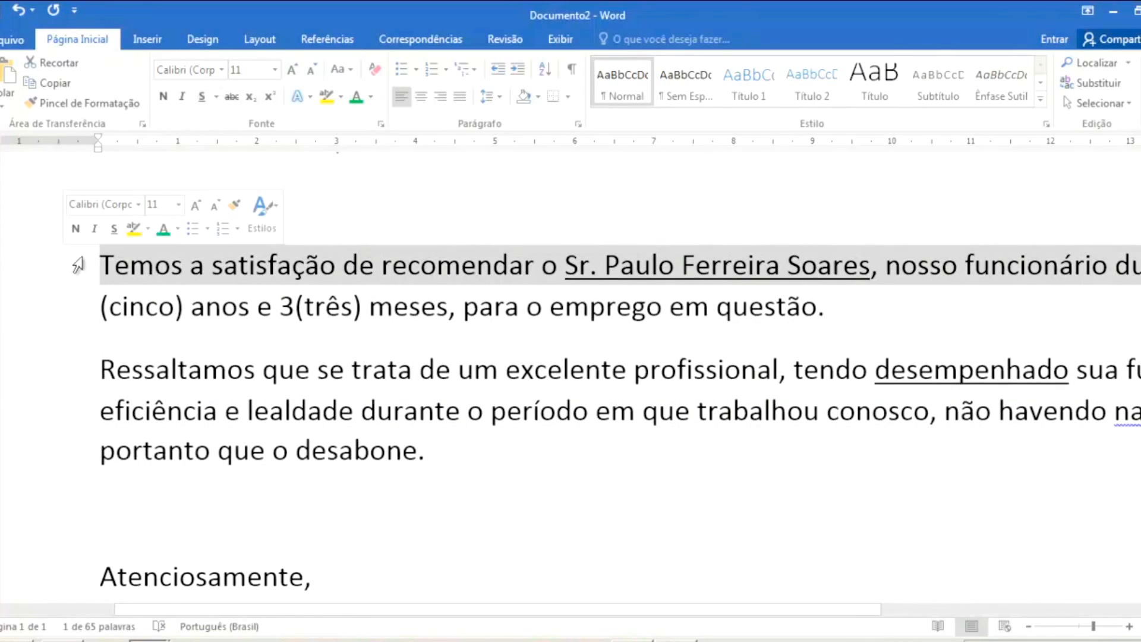
{"action": "left_click", "coordinate": [115, 265]}
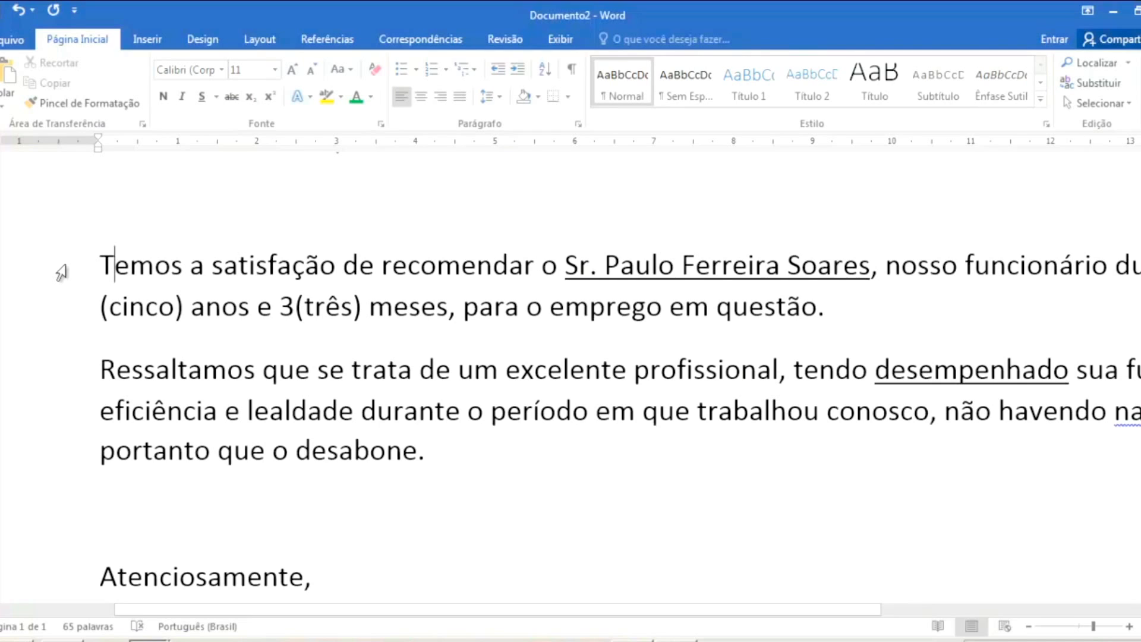
{"action": "left_click", "coordinate": [62, 272]}
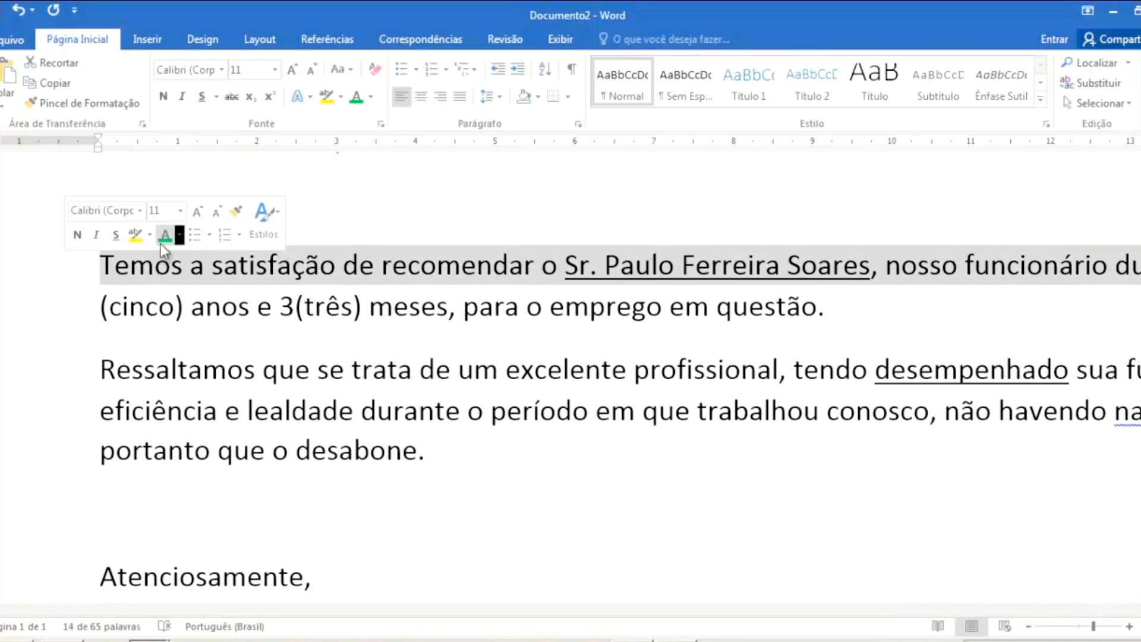
{"action": "left_click", "coordinate": [163, 239]}
{"action": "left_click", "coordinate": [123, 307]}
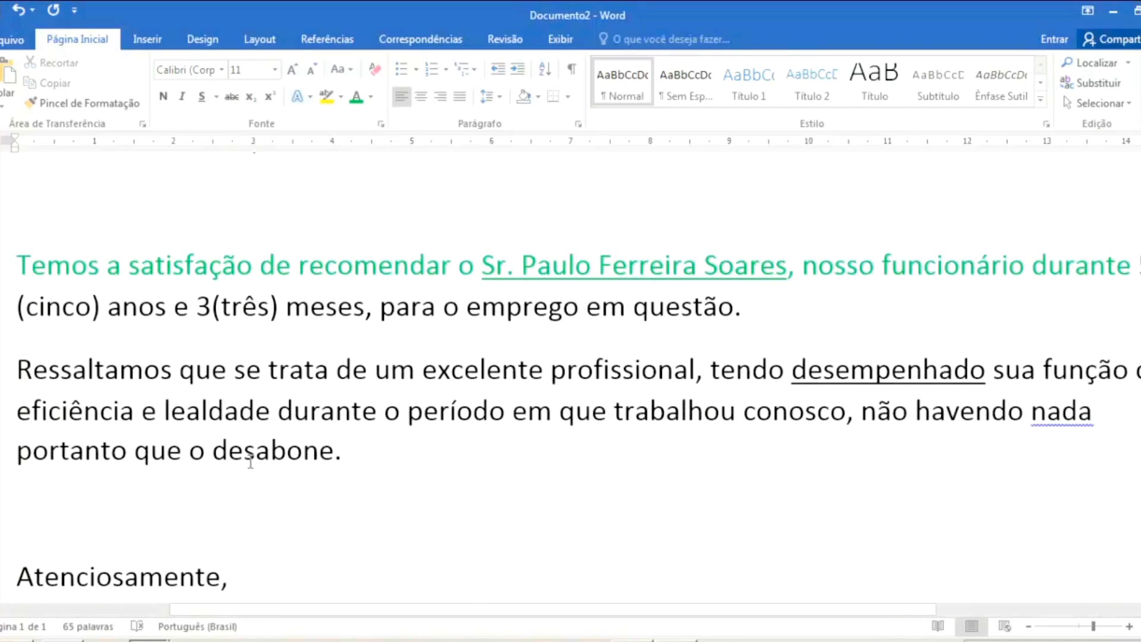
Step: Select the whole "Ressaltamos" paragraph and make it bold and dark blue
{"action": "left_click", "coordinate": [290, 372]}
{"action": "triple_click", "coordinate": [673, 415]}
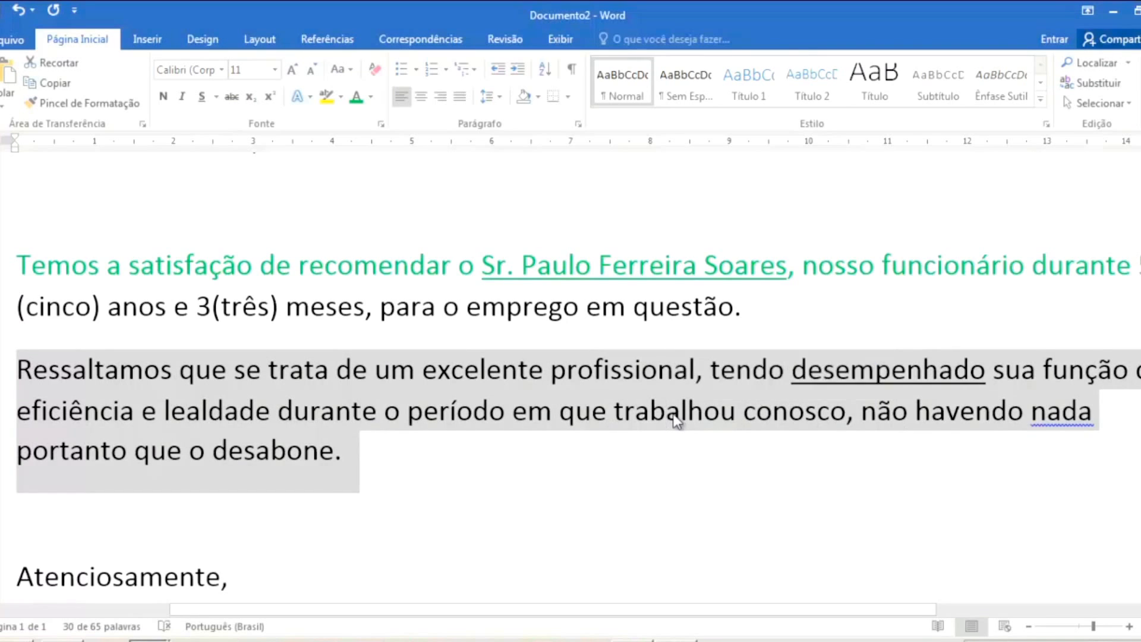
{"action": "left_click", "coordinate": [671, 413]}
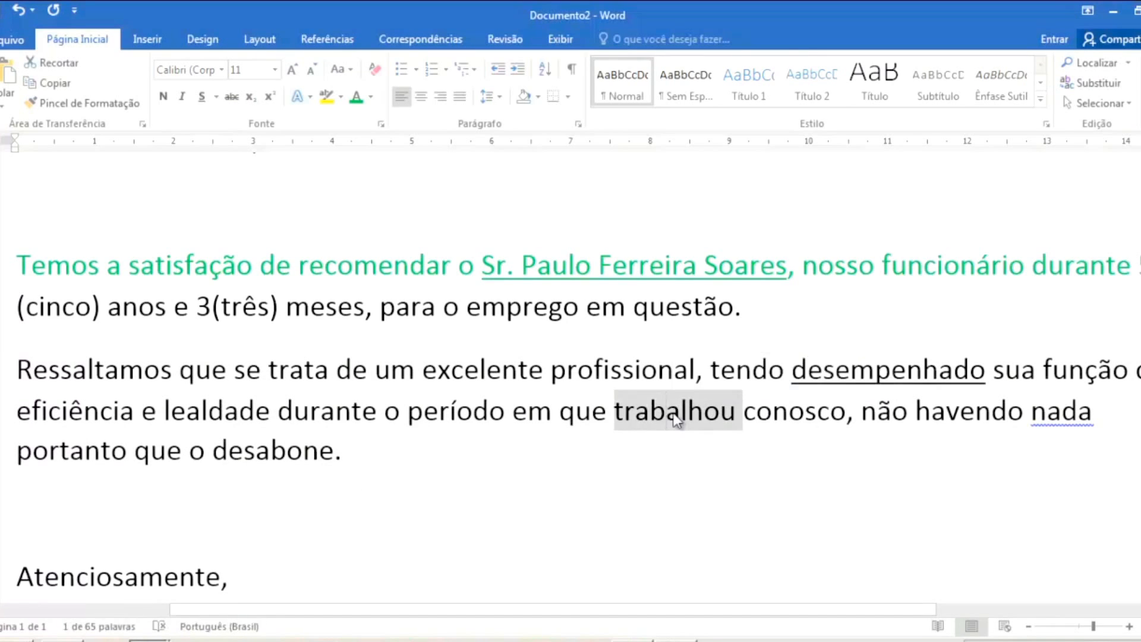
{"action": "triple_click", "coordinate": [670, 413]}
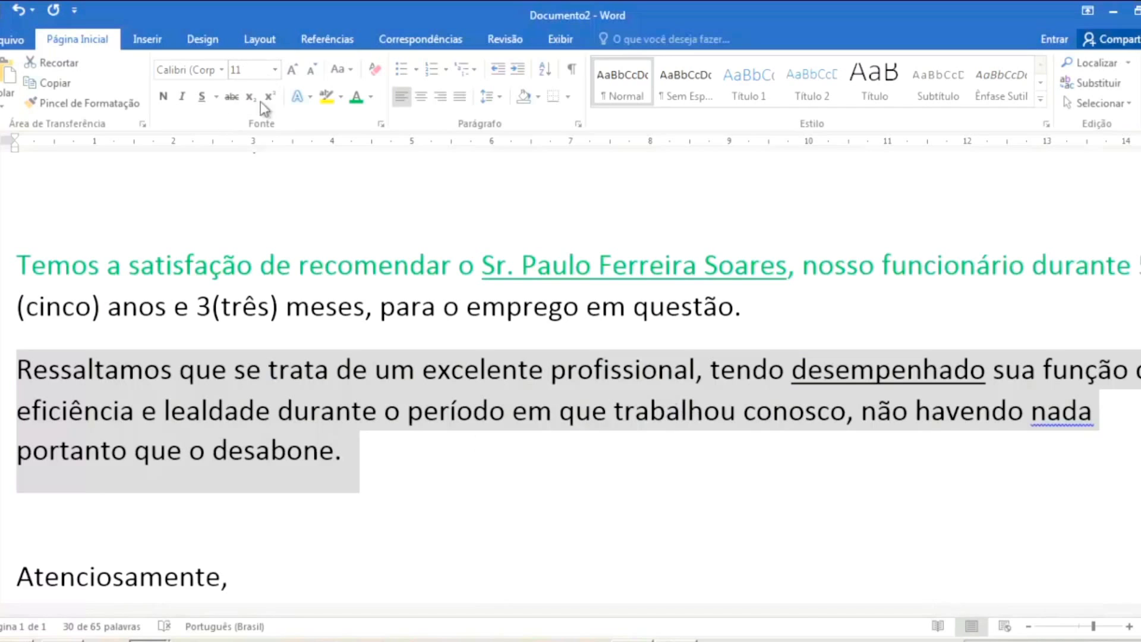
{"action": "left_click", "coordinate": [163, 95]}
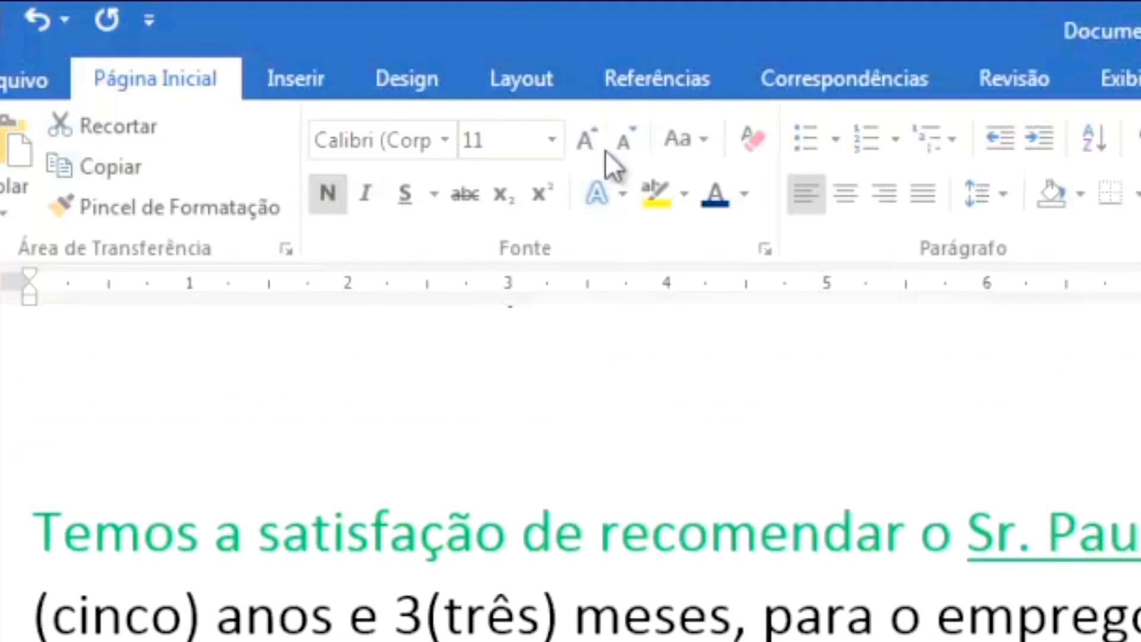
Step: Enlarge the word "excelente" in the "Ressaltamos" paragraph to font size 18
{"action": "left_click", "coordinate": [542, 194]}
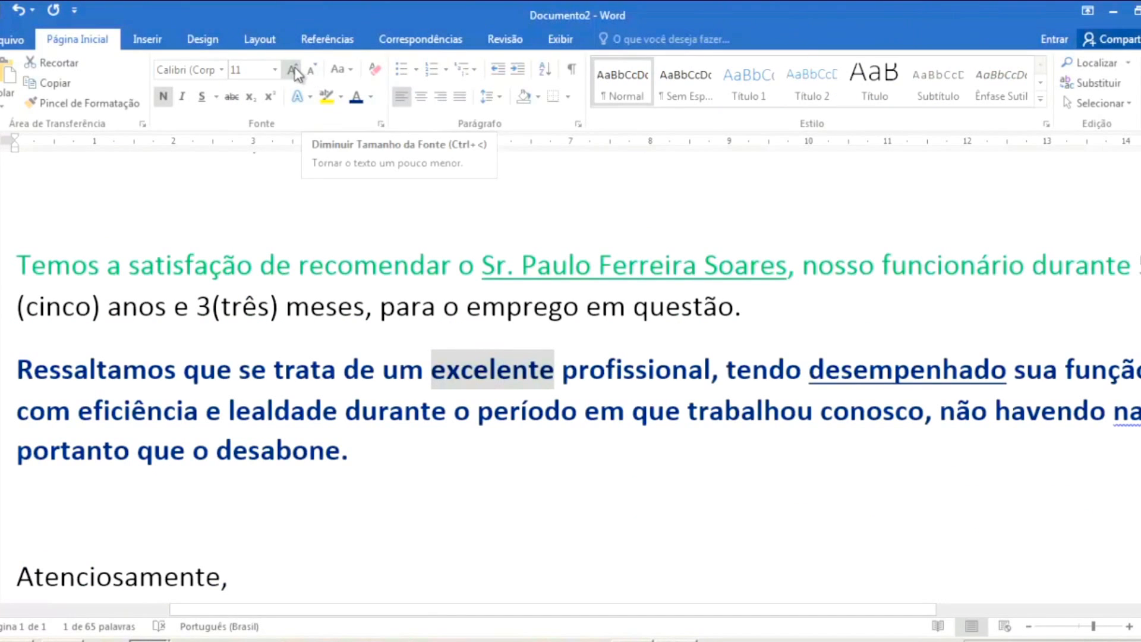
{"action": "left_click", "coordinate": [292, 69]}
{"action": "left_click", "coordinate": [292, 69]}
{"action": "left_click", "coordinate": [291, 69]}
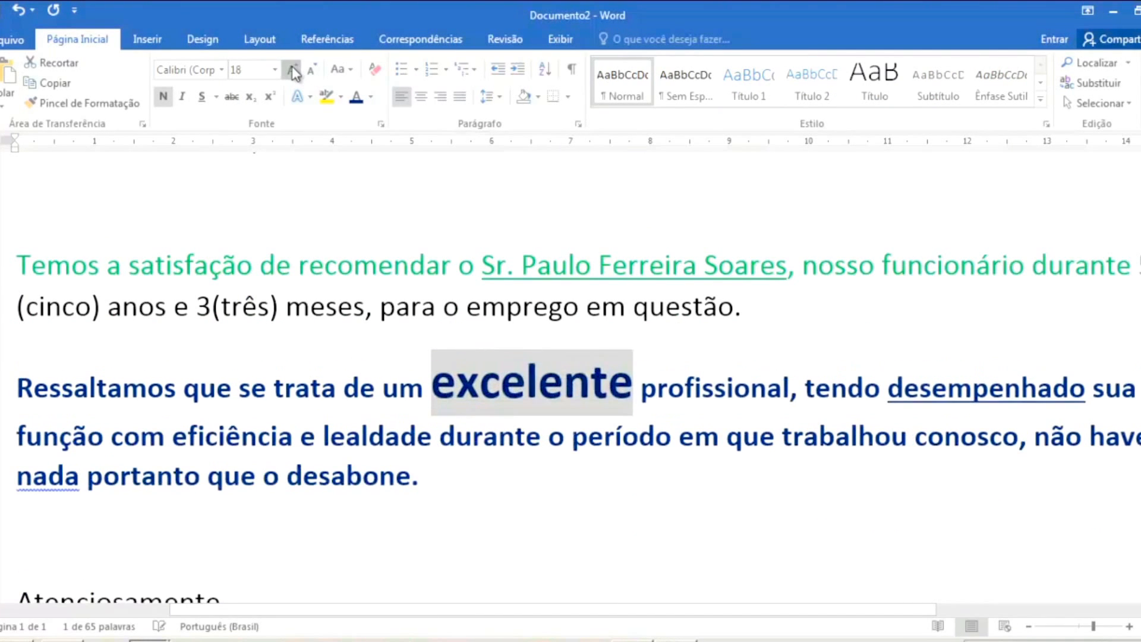
Step: Enlarge the selected word "excelente" in the "Ressaltamos" paragraph to font size 28
{"action": "left_click", "coordinate": [291, 69]}
{"action": "left_click", "coordinate": [292, 69]}
{"action": "left_click", "coordinate": [291, 69]}
{"action": "left_click", "coordinate": [291, 69]}
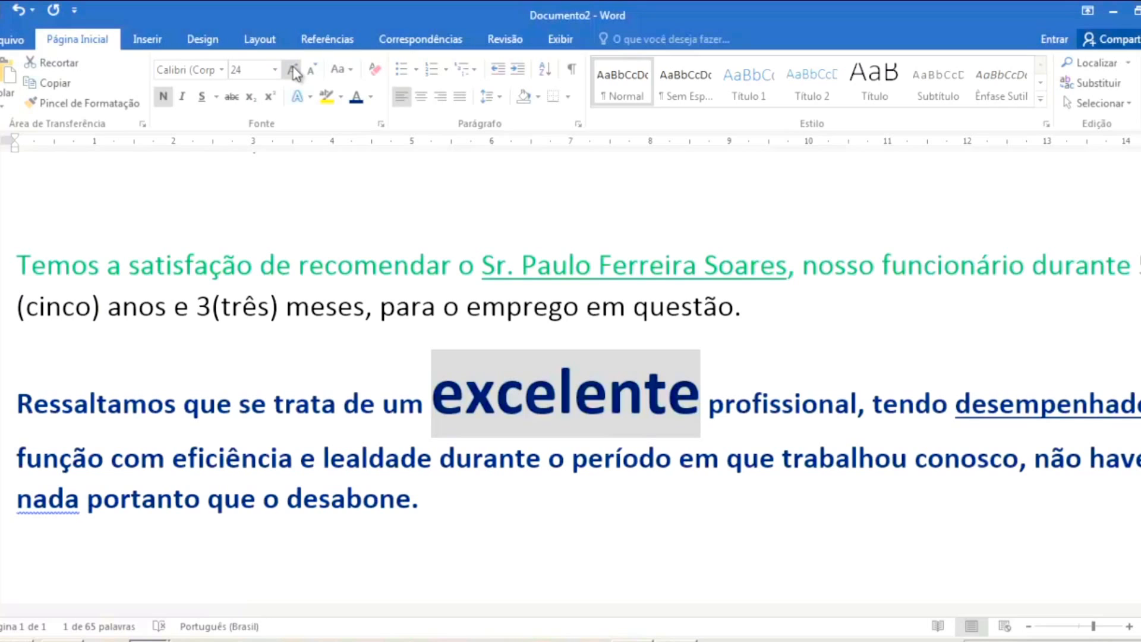
{"action": "left_click", "coordinate": [292, 70]}
{"action": "left_click", "coordinate": [292, 70]}
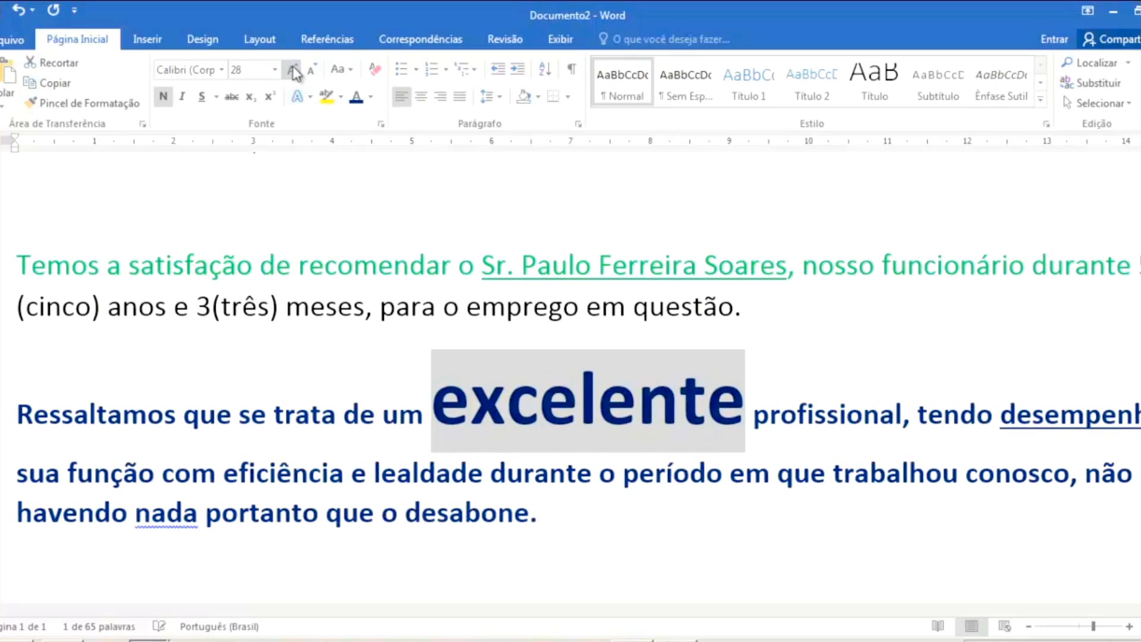
Step: Reduce the word "excelente" in the "Ressaltamos" paragraph to font size 12
{"action": "left_click", "coordinate": [313, 70]}
{"action": "left_click", "coordinate": [313, 70]}
{"action": "left_click", "coordinate": [313, 70]}
{"action": "left_click", "coordinate": [314, 70]}
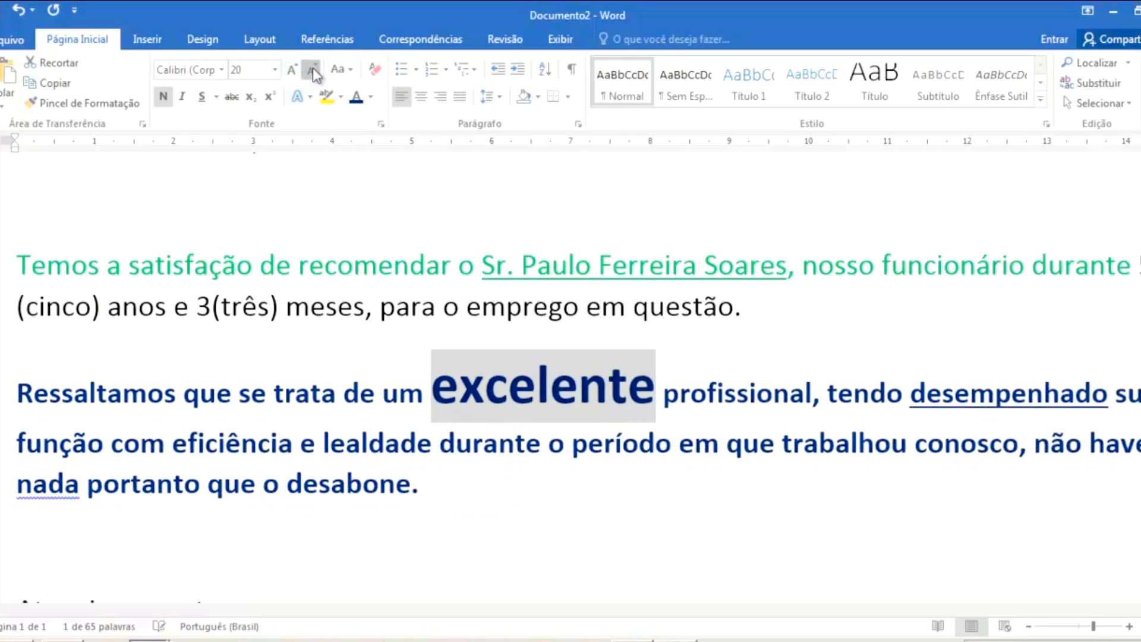
{"action": "left_click", "coordinate": [313, 70]}
{"action": "left_click", "coordinate": [313, 70]}
{"action": "left_click", "coordinate": [313, 71]}
{"action": "left_click", "coordinate": [313, 70]}
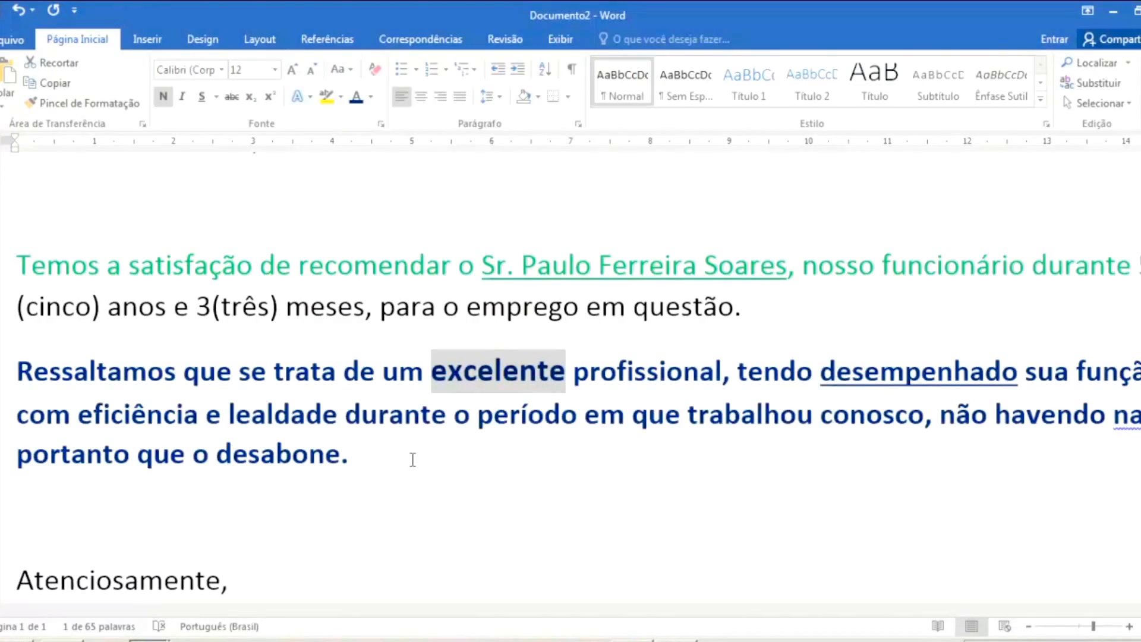
Step: Enlarge the word "excelente" step by step to font size 72
{"action": "key", "text": "ctrl+shift+period"}
{"action": "key", "text": "ctrl+shift+period"}
{"action": "key", "text": "ctrl+shift+period"}
{"action": "key", "text": "ctrl+shift+period"}
{"action": "key", "text": "ctrl+shift+period"}
{"action": "key", "text": "ctrl+shift+period"}
{"action": "key", "text": "ctrl+shift+period"}
{"action": "key", "text": "ctrl+shift+period"}
{"action": "key", "text": "ctrl+shift+period"}
{"action": "key", "text": "ctrl+shift+period"}
{"action": "key", "text": "ctrl+shift+period"}
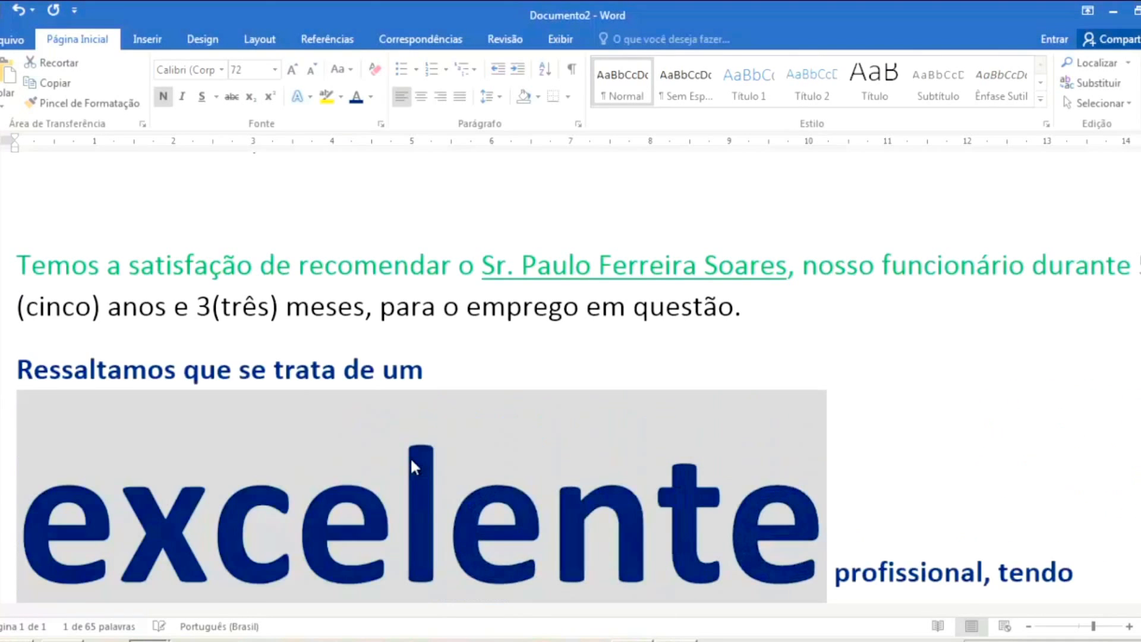
Step: Reduce the word "excelente" to font size 28, and enlarge it again to 48
{"action": "key", "text": "ctrl+shift+comma"}
{"action": "key", "text": "ctrl+shift+comma"}
{"action": "key", "text": "ctrl+shift+comma"}
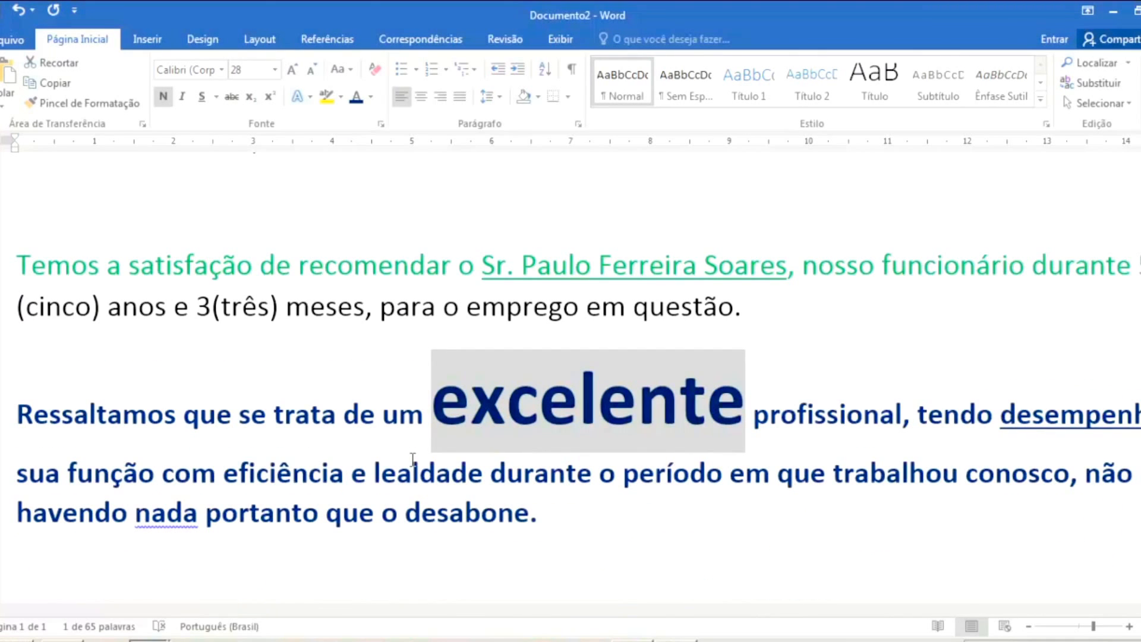
{"action": "key", "text": "ctrl+shift+period"}
{"action": "key", "text": "ctrl+shift+period"}
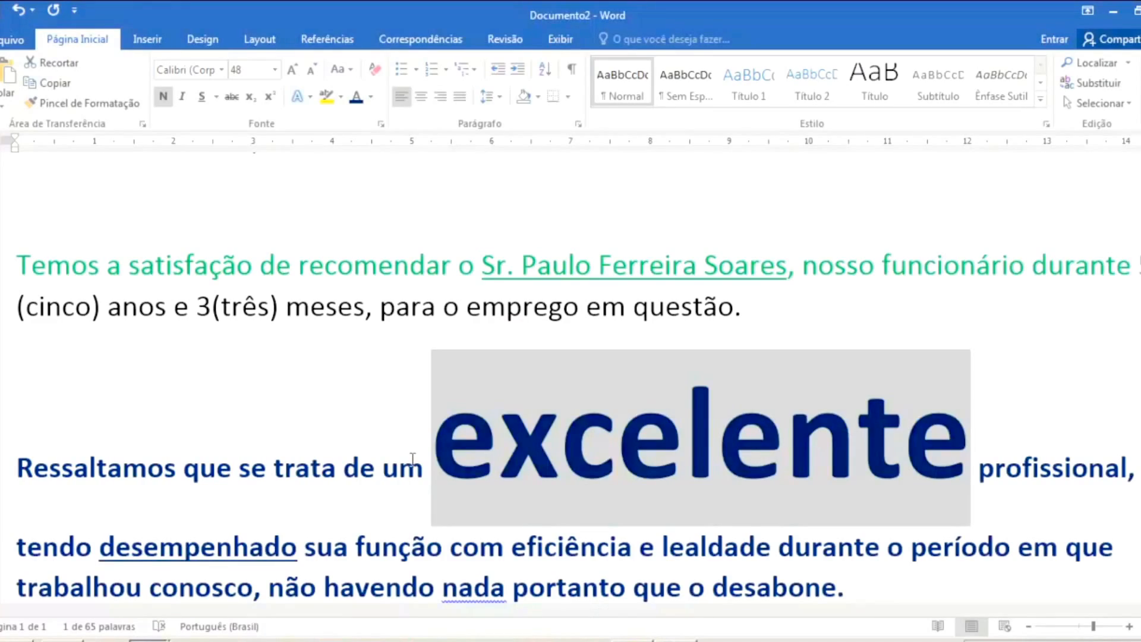
Step: Reduce the word "excelente" to font size 18, and raise it again to 22
{"action": "key", "text": "ctrl+shift+less"}
{"action": "key", "text": "ctrl+shift+less"}
{"action": "key", "text": "ctrl+shift+less"}
{"action": "key", "text": "ctrl+shift+less"}
{"action": "key", "text": "ctrl+shift+less"}
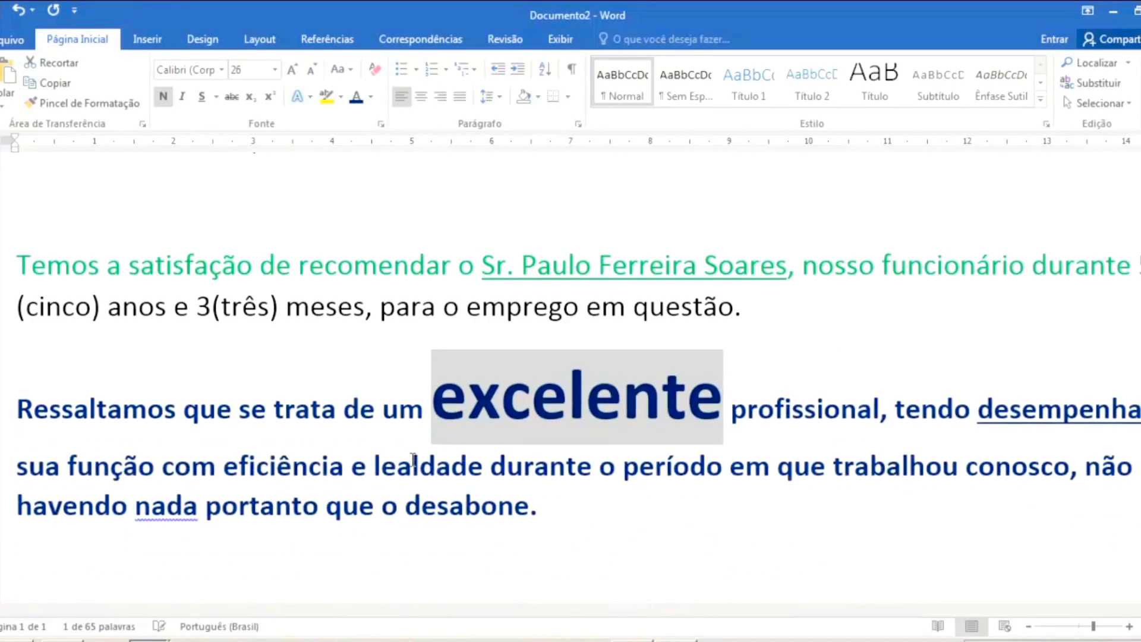
{"action": "key", "text": "ctrl+shift+less"}
{"action": "key", "text": "ctrl+shift+less"}
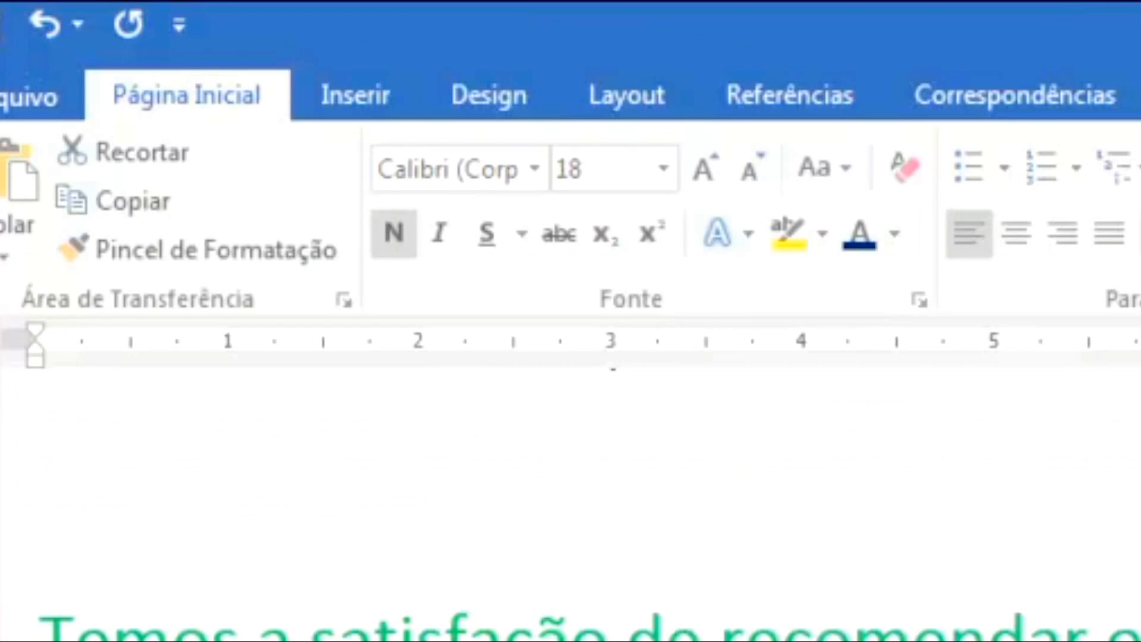
{"action": "key", "text": "ctrl+shift+greater"}
{"action": "key", "text": "ctrl+shift+greater"}
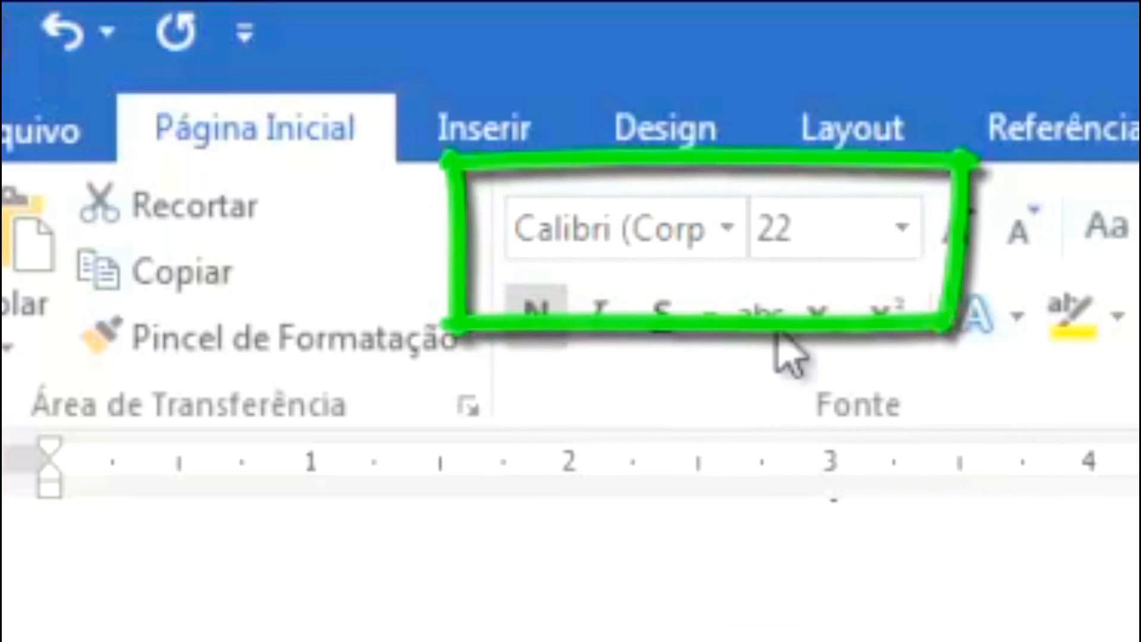
Step: Change the font of the word "excelente" to Arial Black
{"action": "left_click", "coordinate": [726, 237]}
{"action": "left_click", "coordinate": [726, 238]}
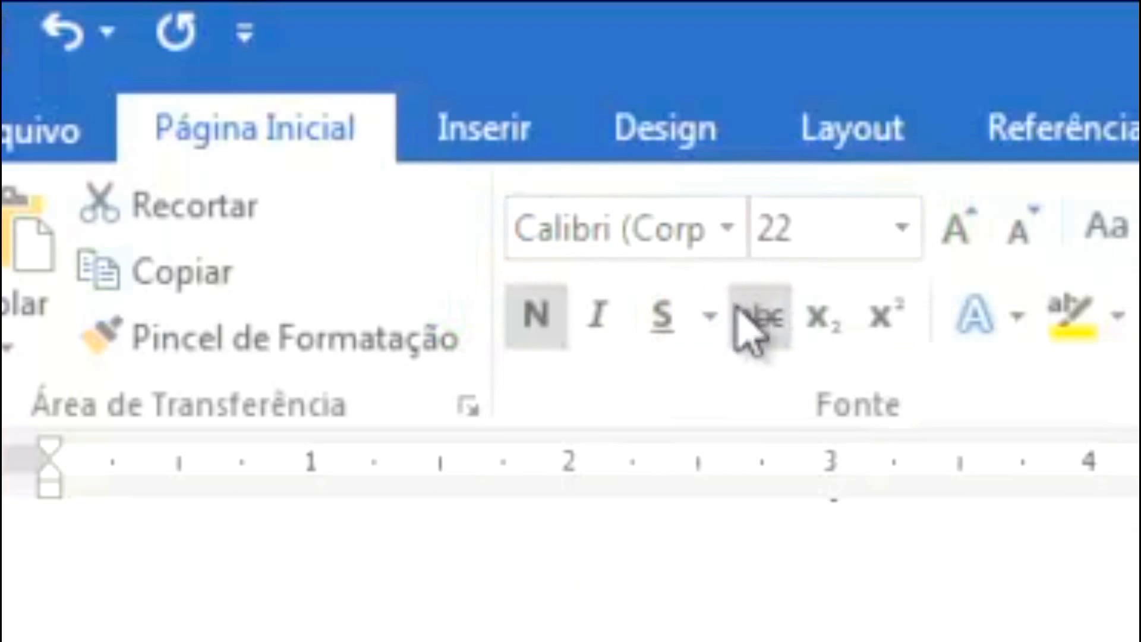
{"action": "left_click", "coordinate": [728, 235]}
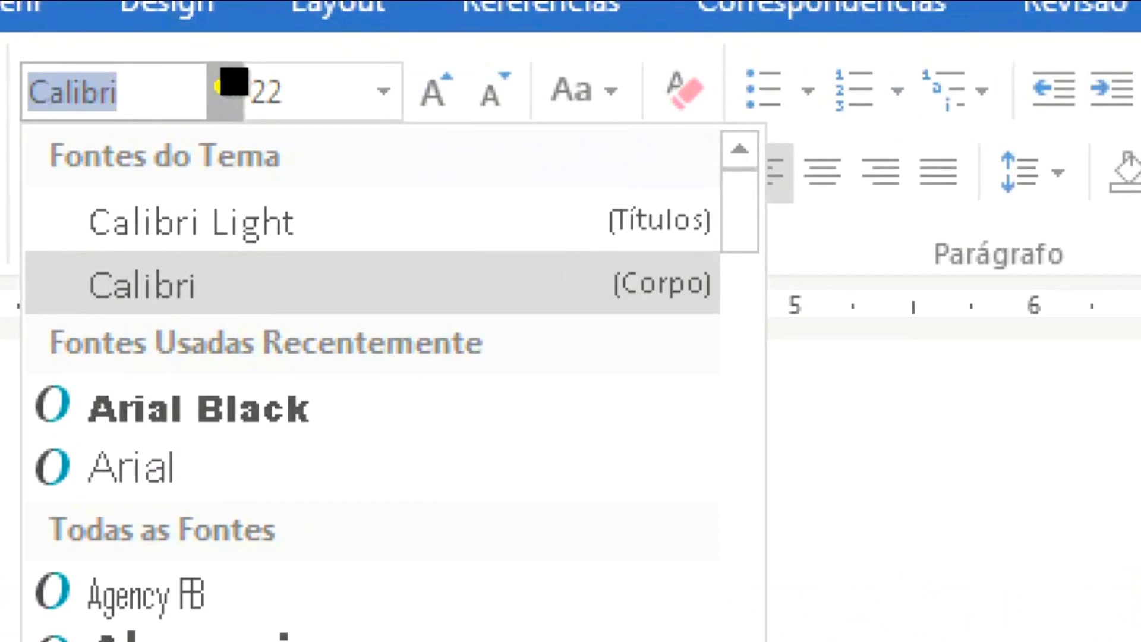
{"action": "mouse_move", "coordinate": [201, 54]}
{"action": "left_mouse_down"}
{"action": "mouse_move", "coordinate": [182, 100]}
{"action": "mouse_move", "coordinate": [220, 67]}
{"action": "mouse_move", "coordinate": [205, 64]}
{"action": "left_mouse_up"}
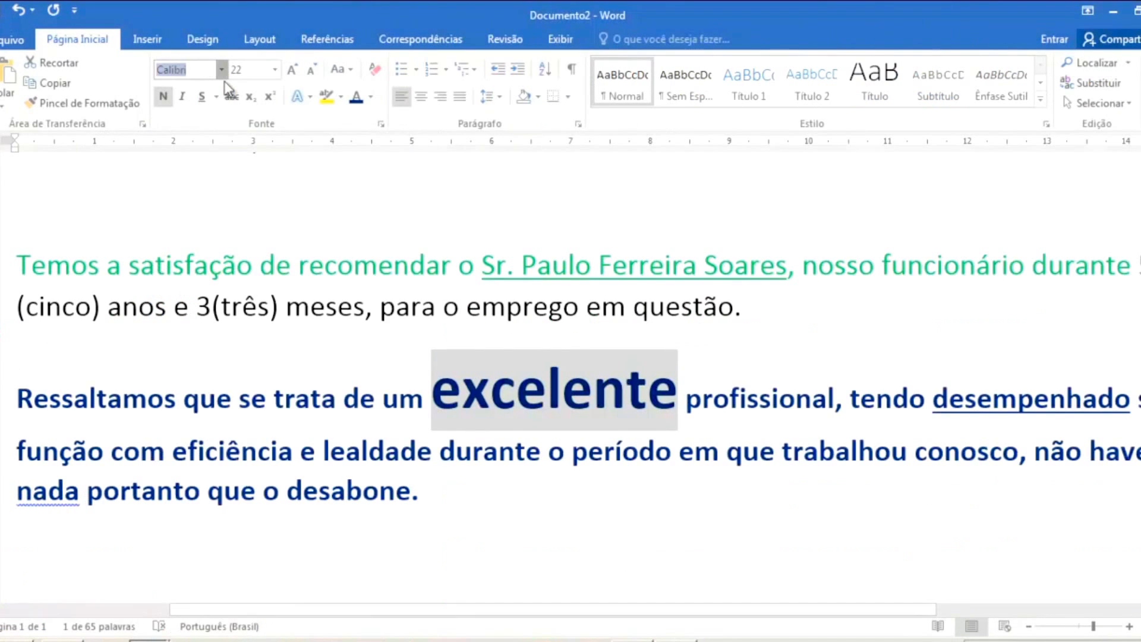
{"action": "left_click", "coordinate": [221, 92]}
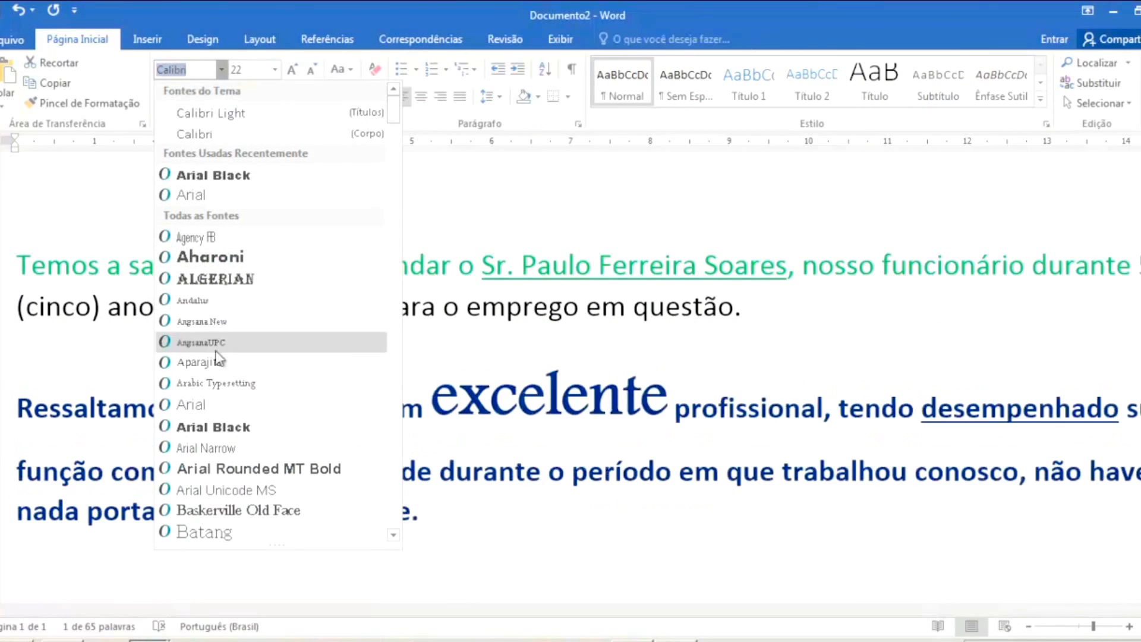
{"action": "left_click", "coordinate": [208, 427]}
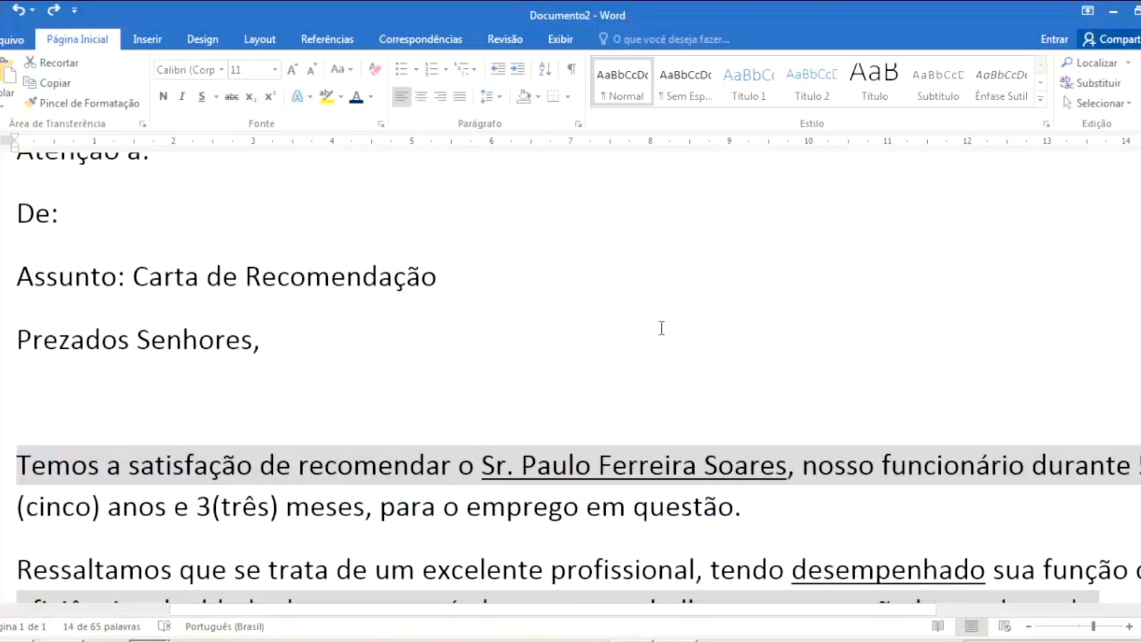
Step: Add a comma after the word "nada" in the "Ressaltamos" paragraph
{"action": "scroll", "coordinate": [662, 333], "scroll_direction": "down", "scroll_amount": 3}
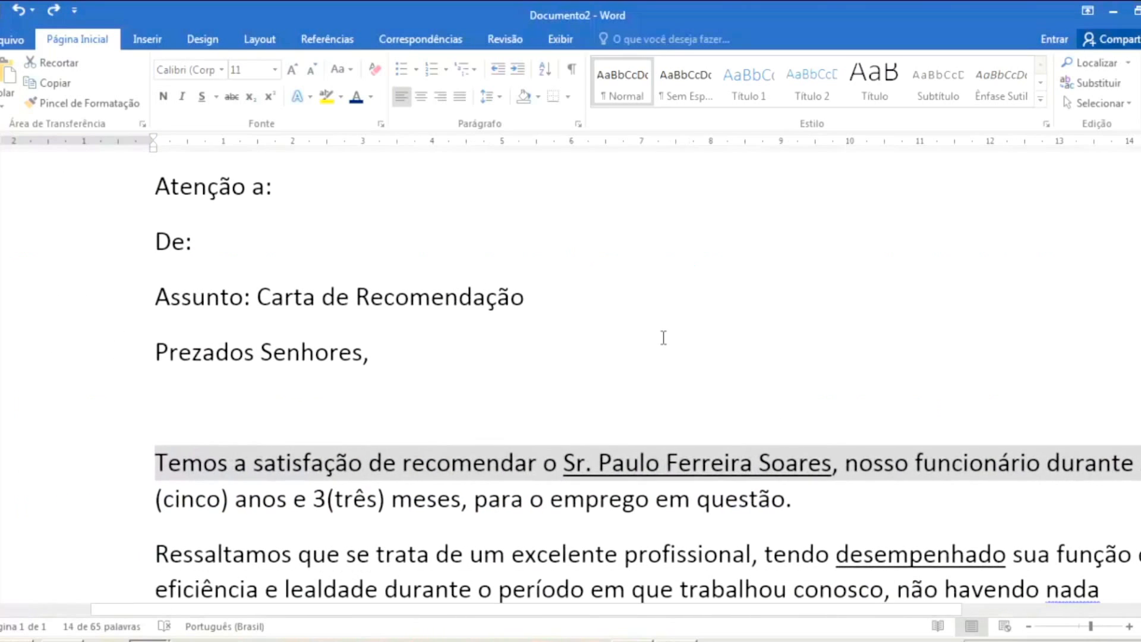
{"action": "scroll", "coordinate": [725, 366], "scroll_direction": "down", "scroll_amount": 4}
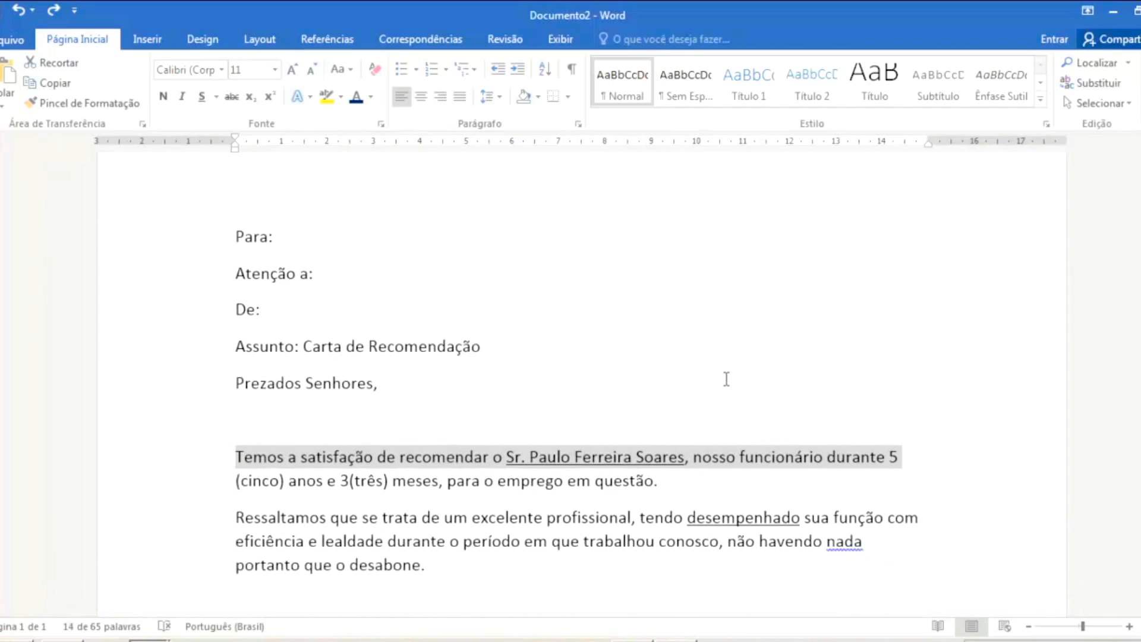
{"action": "left_click", "coordinate": [863, 543]}
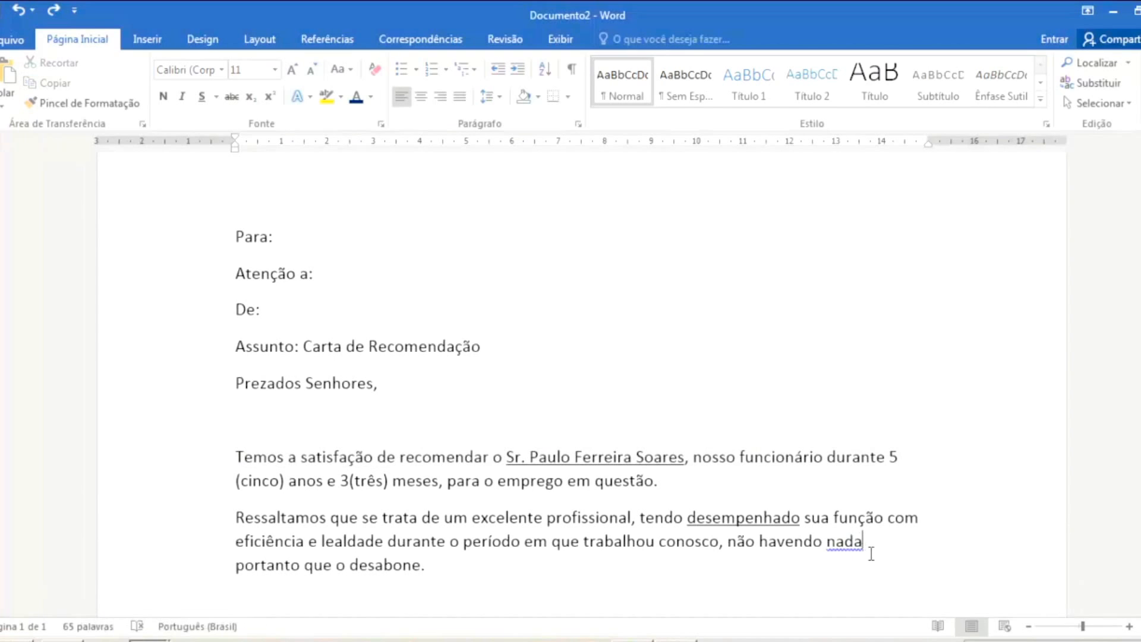
{"action": "type", "text": ","}
Step: Look over the whole letter, from the "Para:" line to the "Atenciosamente" closing, at different zoom levels
{"action": "scroll", "coordinate": [677, 416], "scroll_direction": "down", "scroll_amount": 3}
{"action": "scroll", "coordinate": [682, 428], "scroll_direction": "up", "scroll_amount": 3}
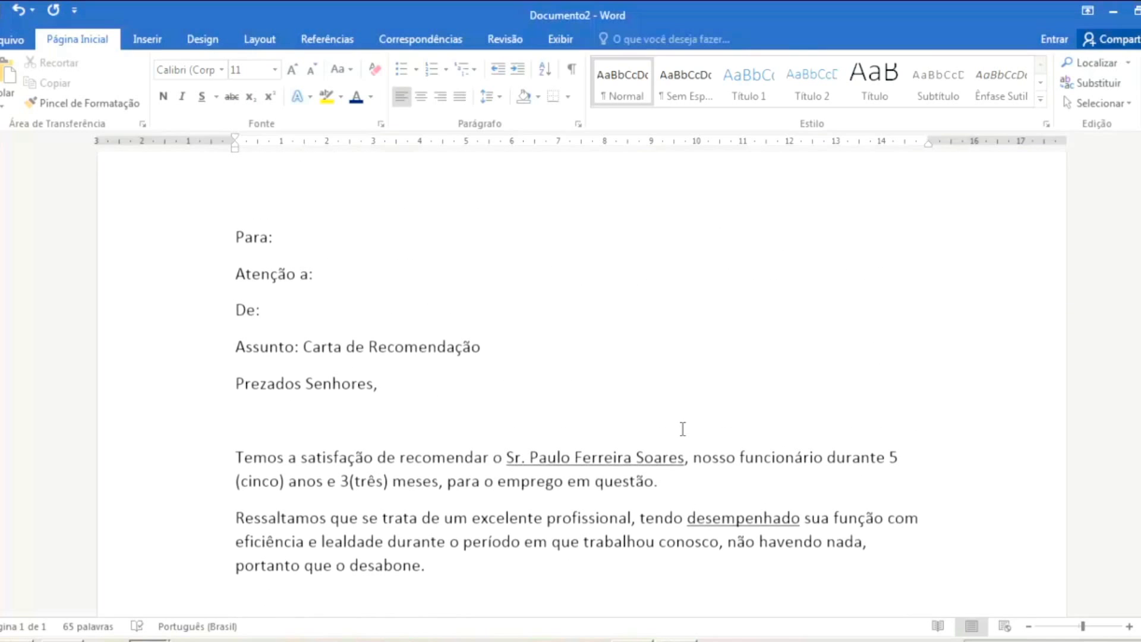
{"action": "scroll", "coordinate": [682, 429], "scroll_direction": "down", "scroll_amount": 3}
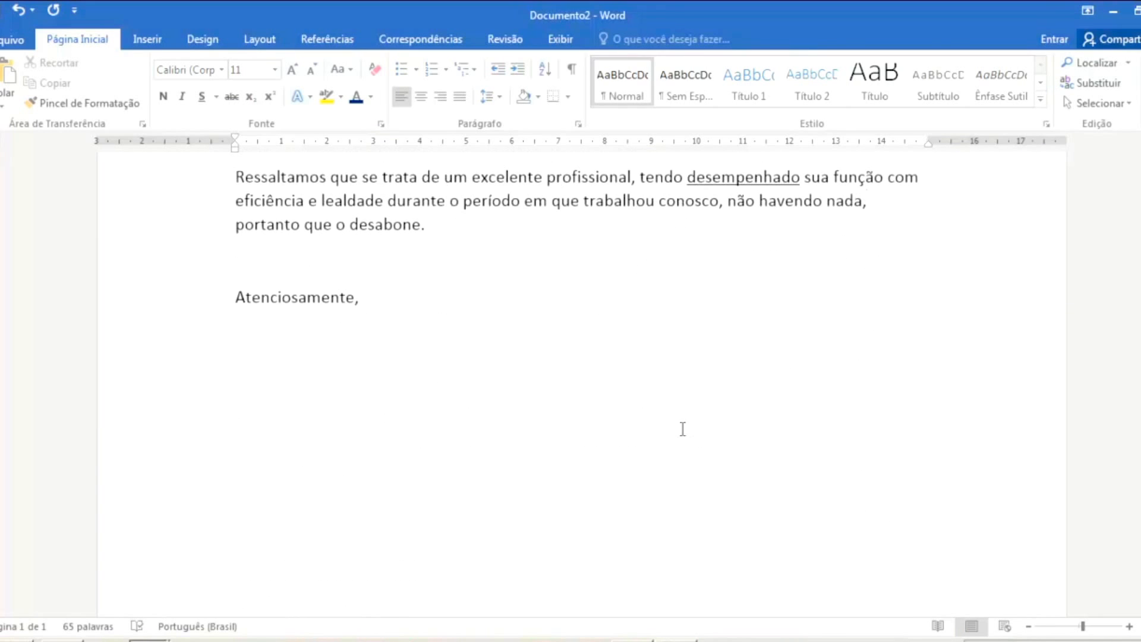
{"action": "scroll", "coordinate": [683, 427], "scroll_direction": "up", "scroll_amount": 3}
{"action": "scroll", "coordinate": [683, 430], "scroll_direction": "down", "scroll_amount": 1}
{"action": "scroll", "coordinate": [684, 434], "scroll_direction": "down", "scroll_amount": 3}
{"action": "scroll", "coordinate": [683, 438], "scroll_direction": "up", "scroll_amount": 4}
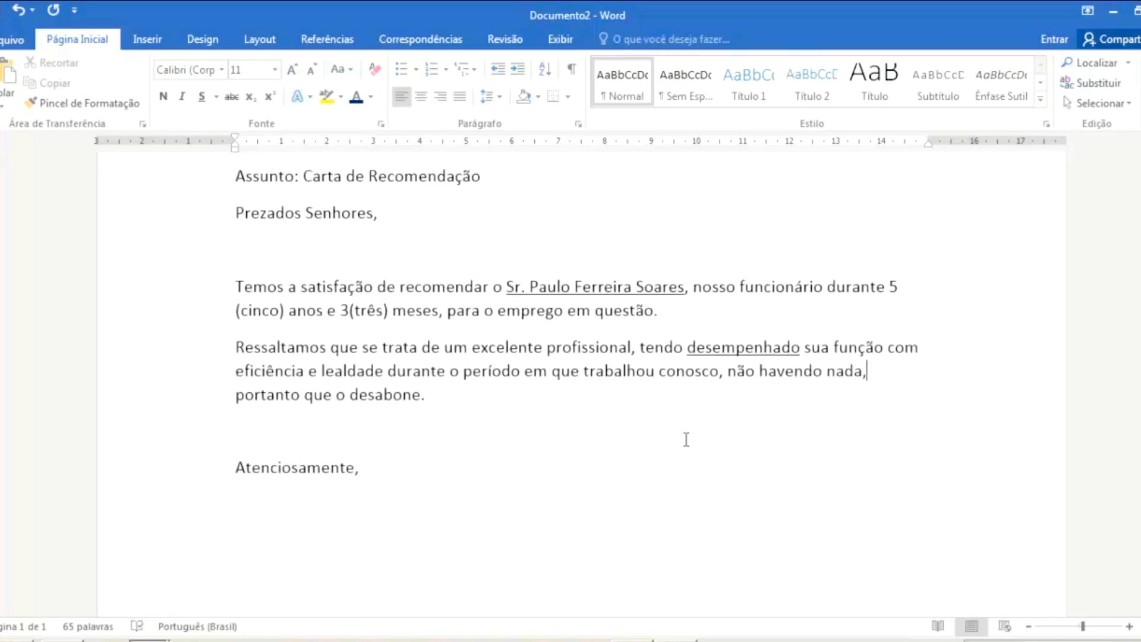
{"action": "scroll", "coordinate": [685, 440], "scroll_direction": "down", "scroll_amount": 3}
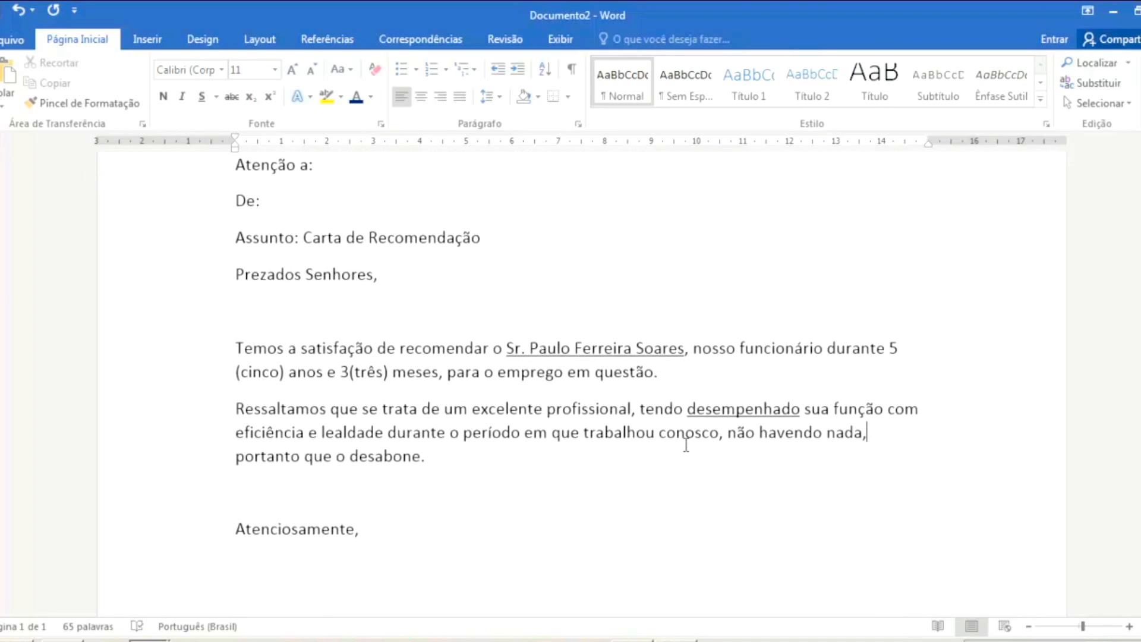
{"action": "scroll", "coordinate": [686, 445], "scroll_direction": "down", "scroll_amount": 5, "text": "ctrl"}
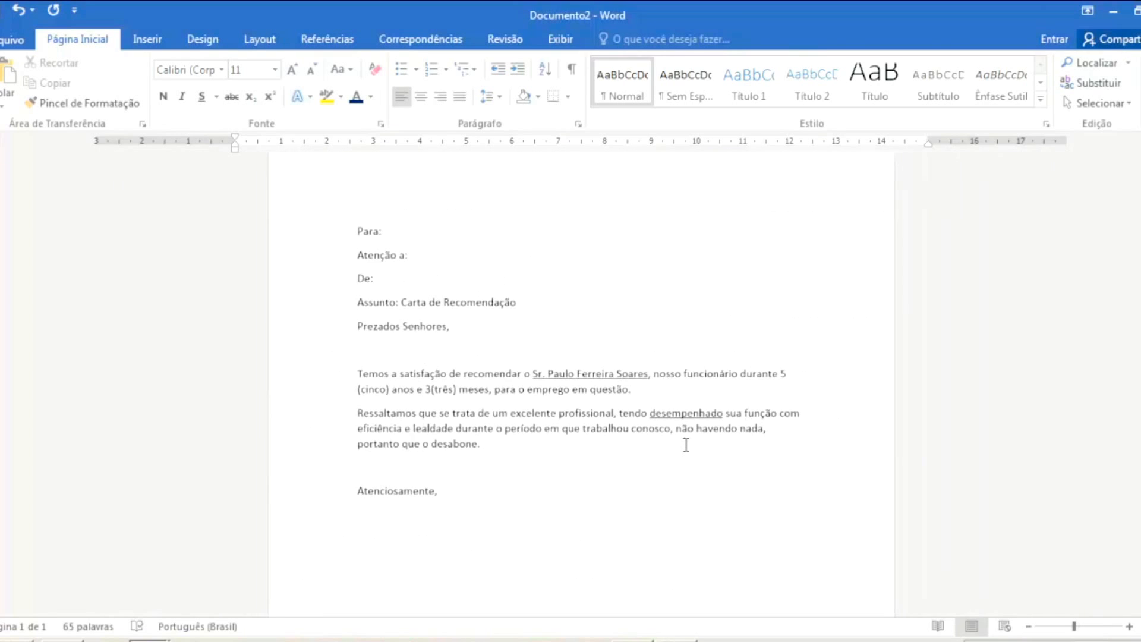
{"action": "scroll", "coordinate": [711, 509], "scroll_direction": "up", "scroll_amount": 4, "text": "ctrl"}
{"action": "scroll", "coordinate": [714, 509], "scroll_direction": "down", "scroll_amount": 3, "text": "ctrl"}
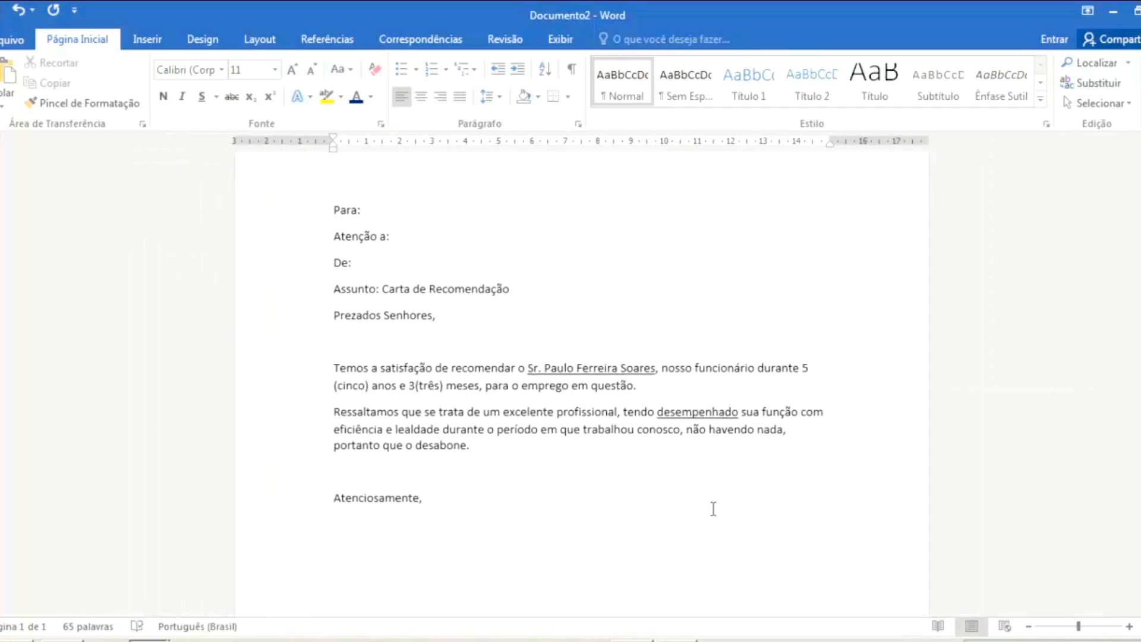
{"action": "scroll", "coordinate": [716, 515], "scroll_direction": "down", "scroll_amount": 4, "text": "ctrl"}
{"action": "scroll", "coordinate": [717, 514], "scroll_direction": "up", "scroll_amount": 5, "text": "ctrl"}
{"action": "scroll", "coordinate": [713, 506], "scroll_direction": "up", "scroll_amount": 3, "text": "ctrl"}
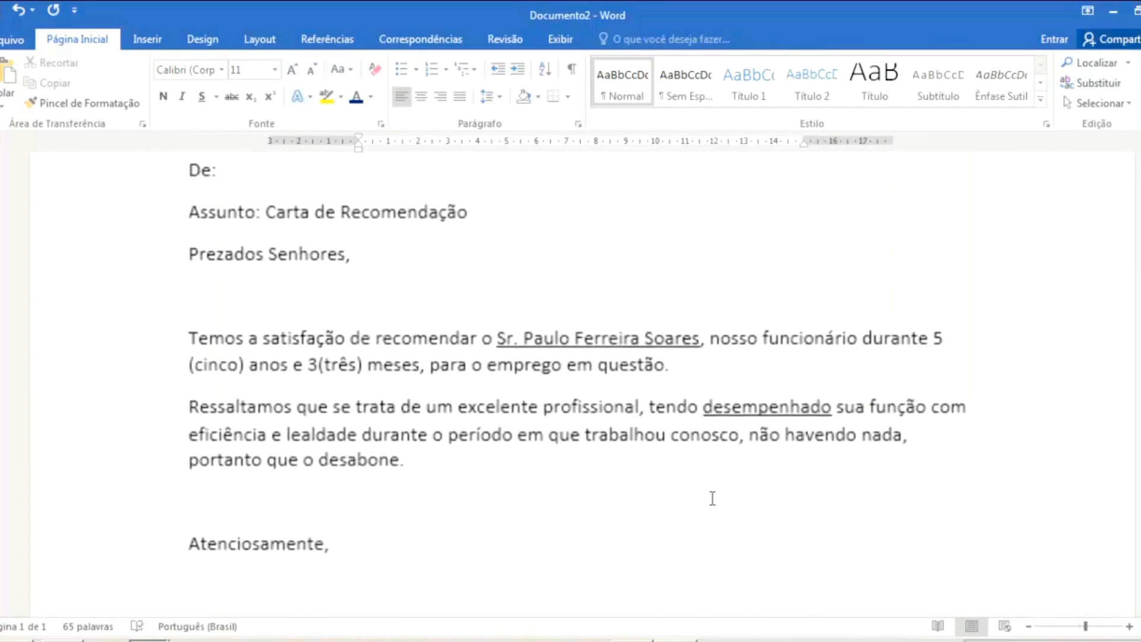
{"action": "scroll", "coordinate": [276, 348], "scroll_direction": "up", "scroll_amount": 3, "text": "ctrl"}
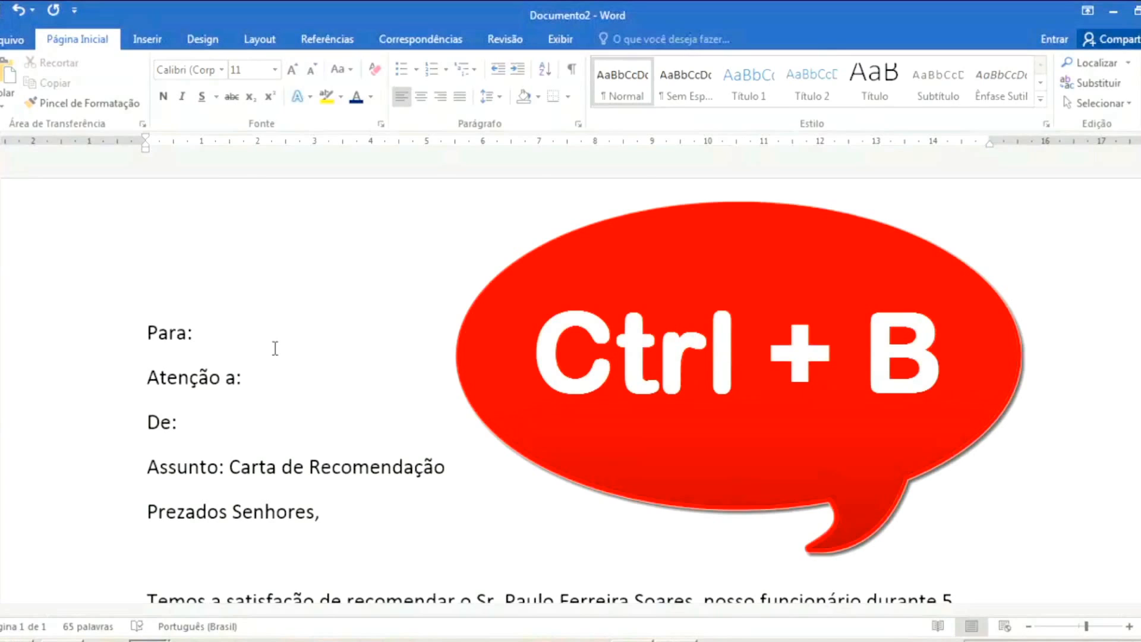
Step: Save the letter in the Documentos library as a Word document named "Carta de Recomendação"
{"action": "key", "text": "ctrl+b"}
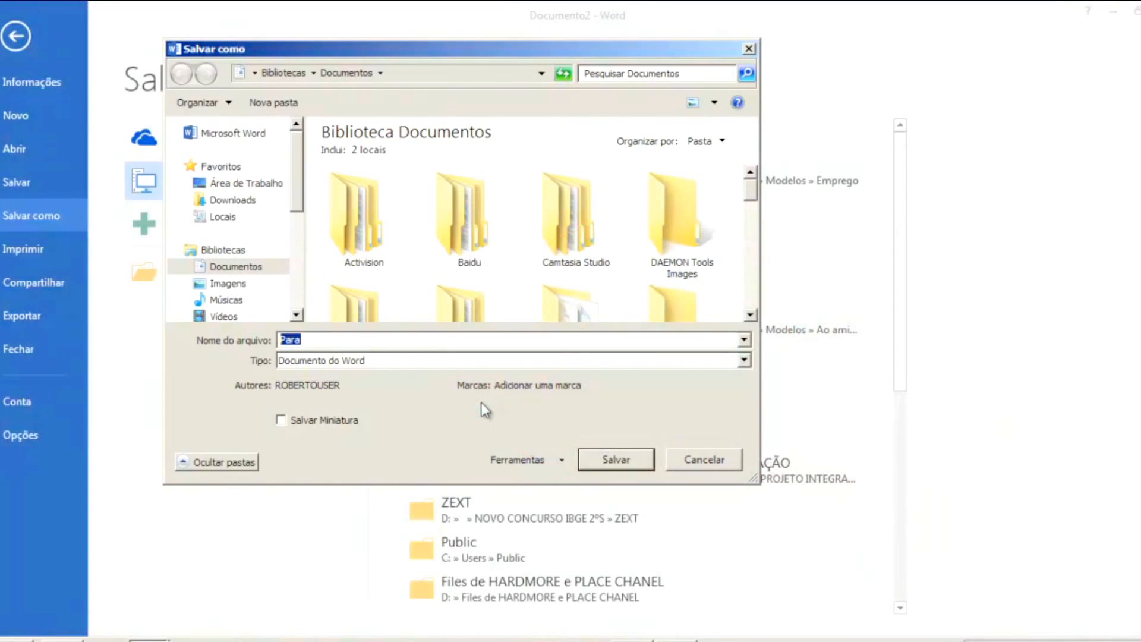
{"action": "type", "text": "Carta de Recomendação"}
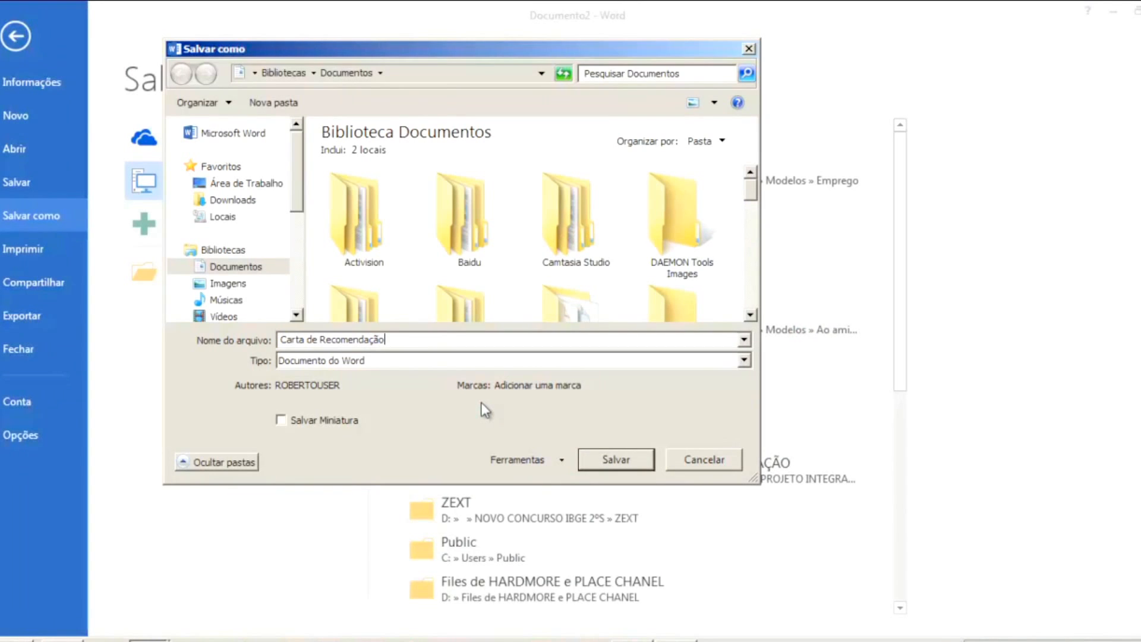
{"action": "left_click", "coordinate": [599, 458]}
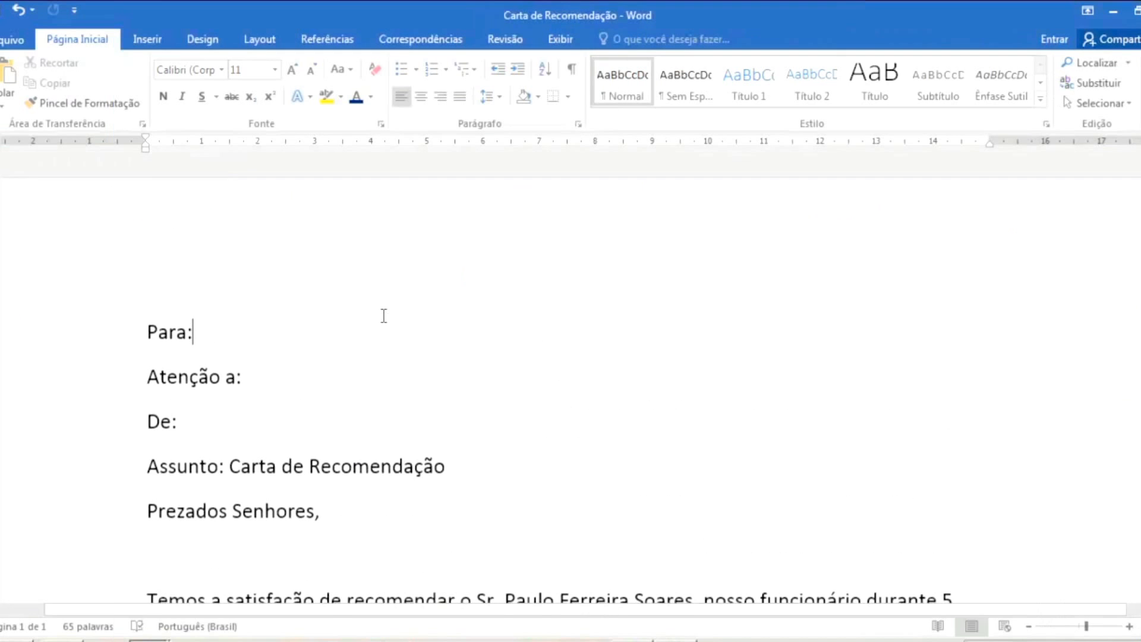
{"action": "scroll", "coordinate": [384, 315], "scroll_direction": "down", "scroll_amount": 3}
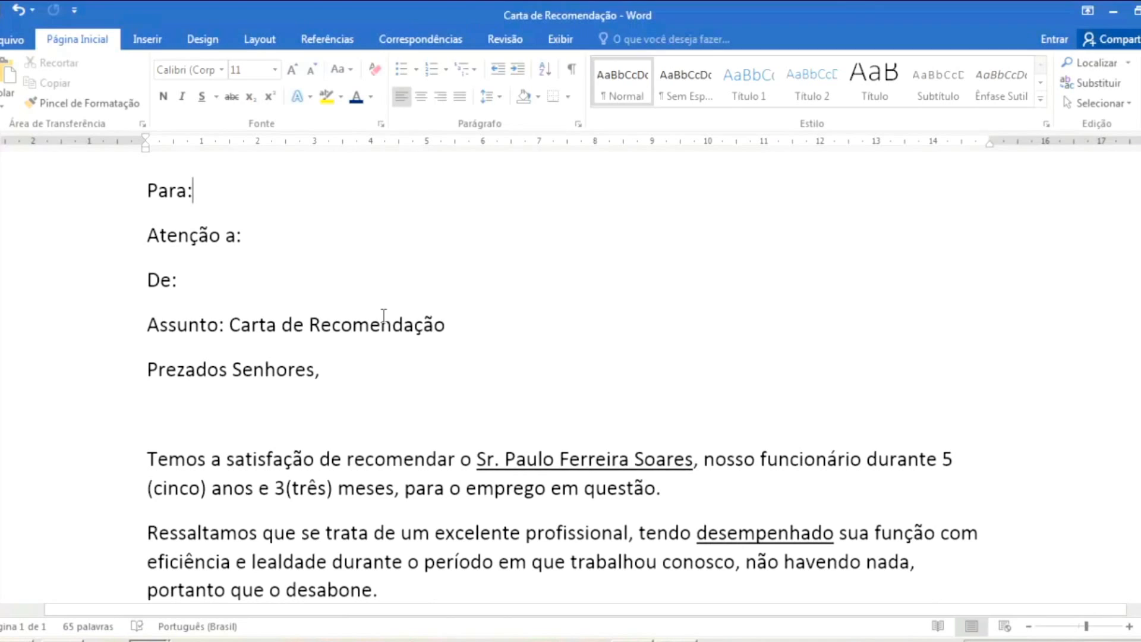